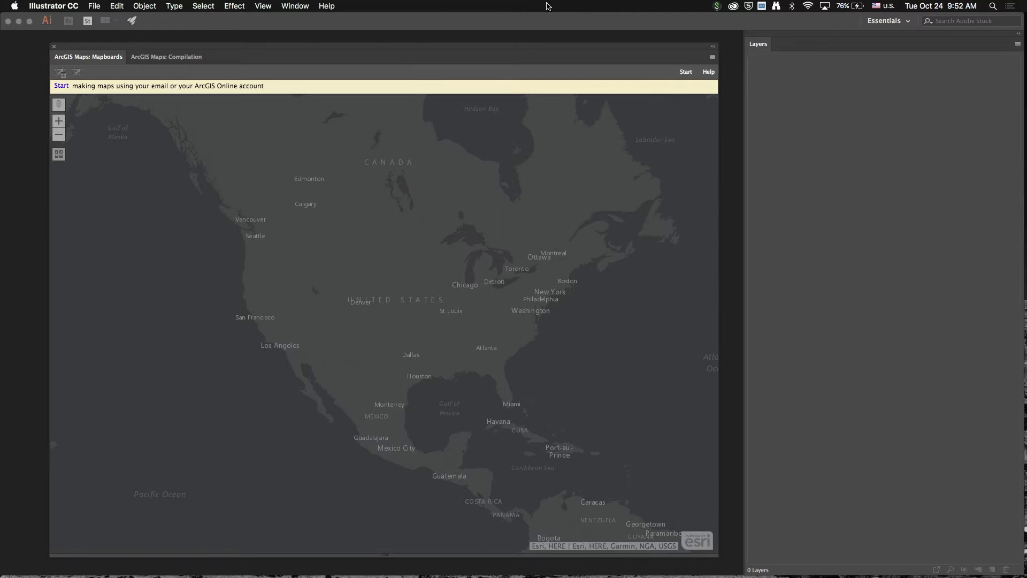
Step: Start the complimentary access sign-up and retrieve the emailed authorization code
click(686, 71)
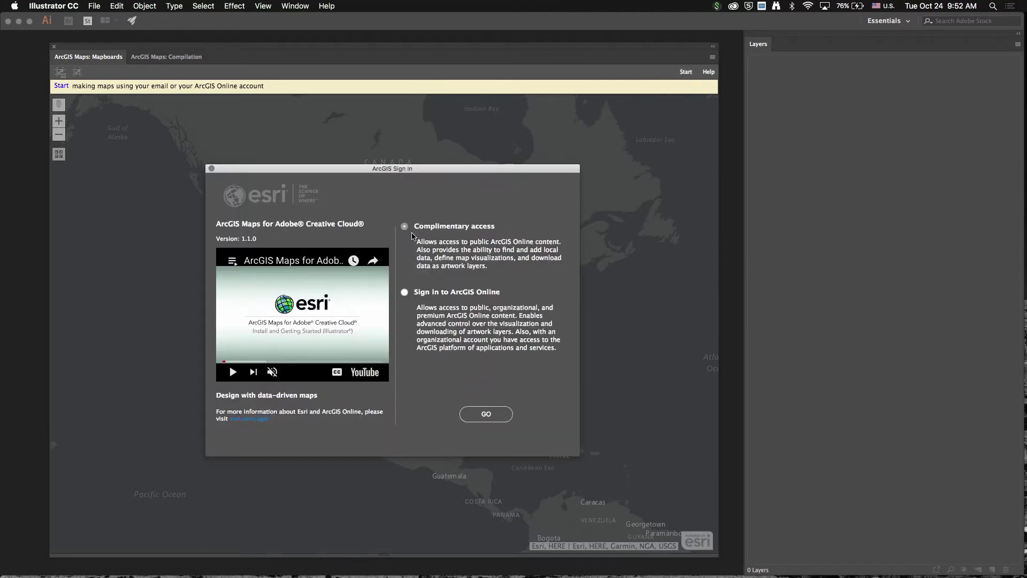
click(486, 414)
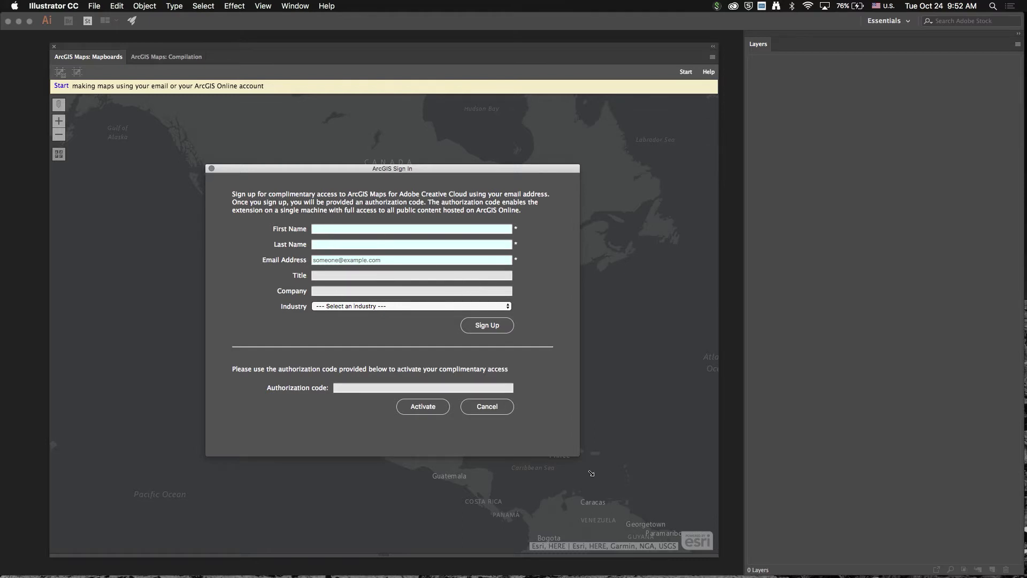
click(661, 551)
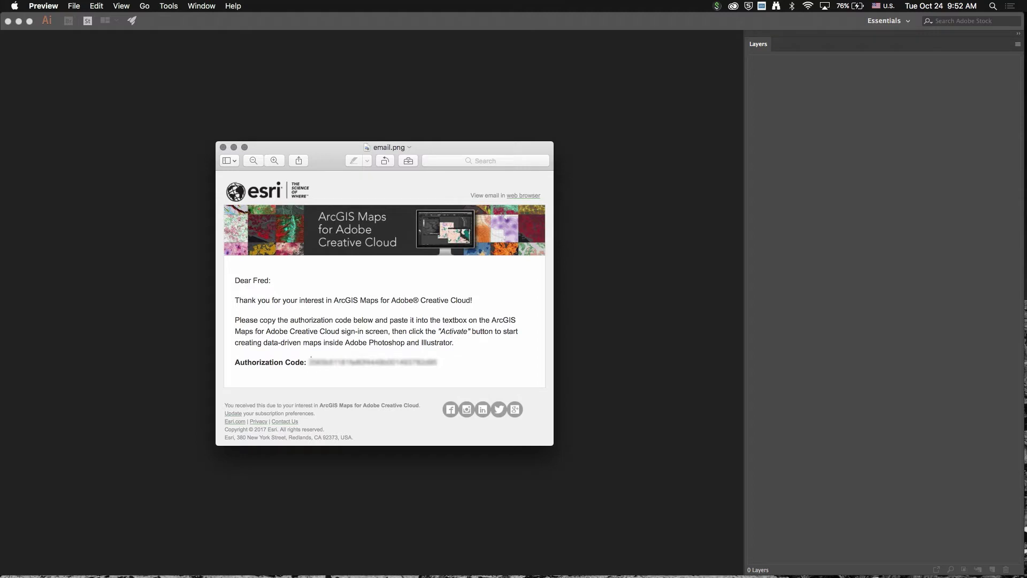
click(306, 124)
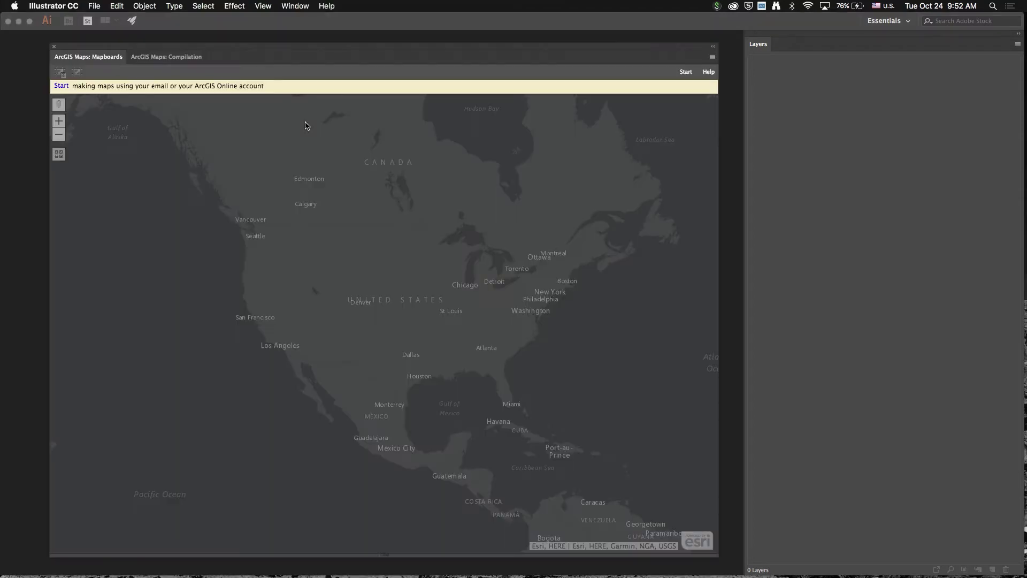
Step: Choose Sign in to ArcGIS Online and submit the account username and password
click(64, 86)
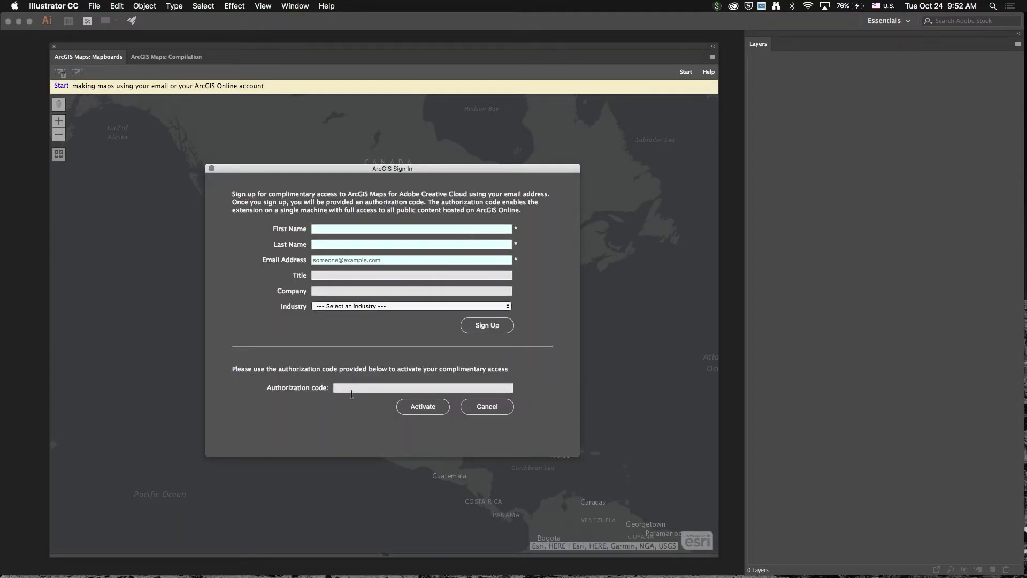
click(372, 390)
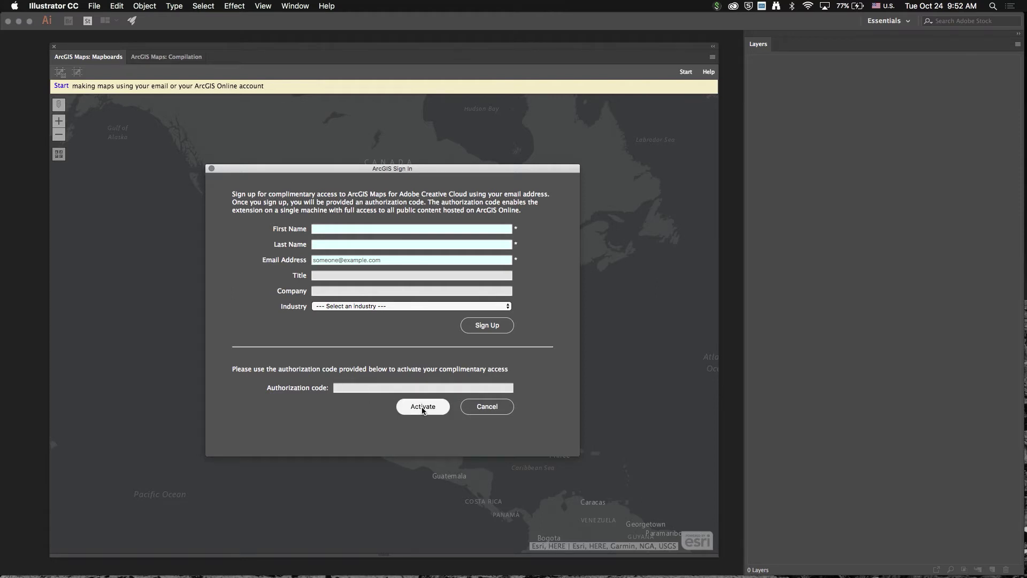
click(427, 407)
click(409, 303)
click(486, 414)
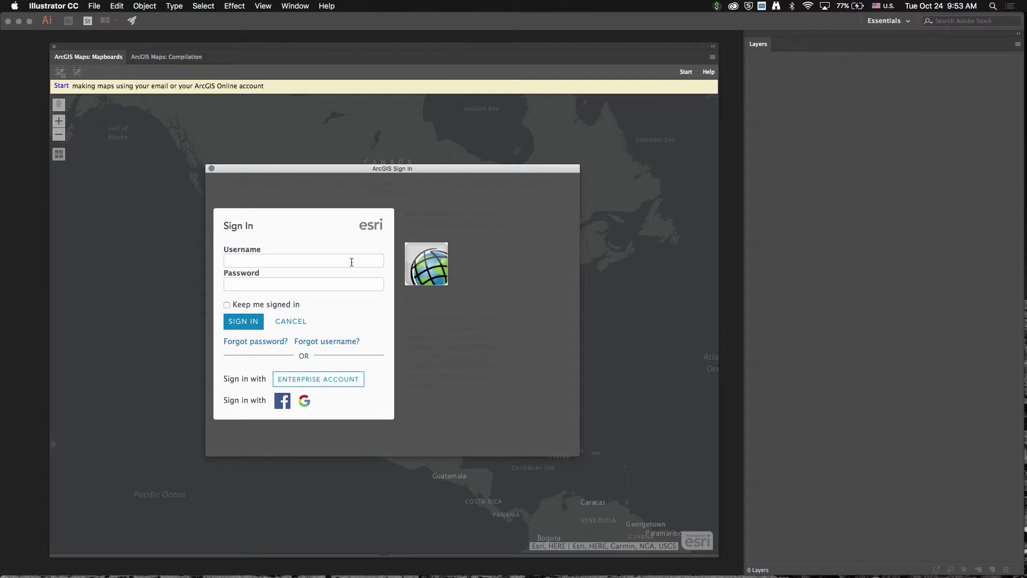
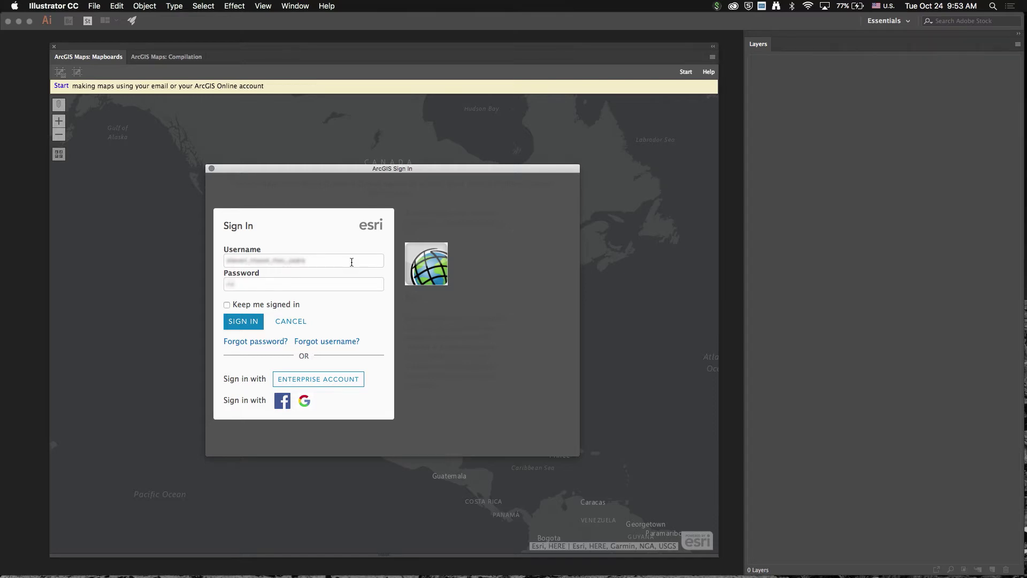
key(Return)
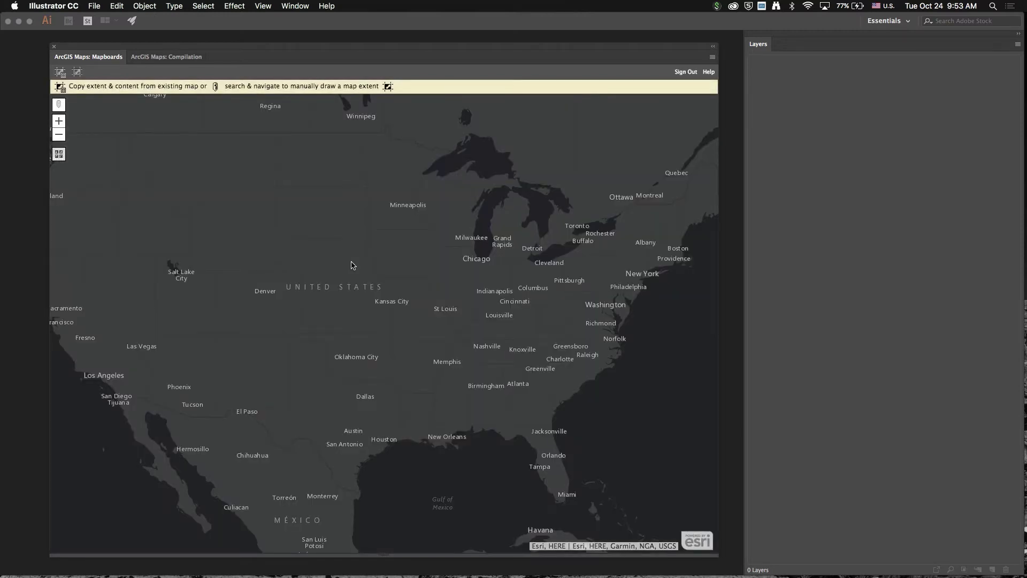
Step: Zoom the map from Kentucky down to Louisville, ready to draw a map extent
drag(475, 298, 525, 336)
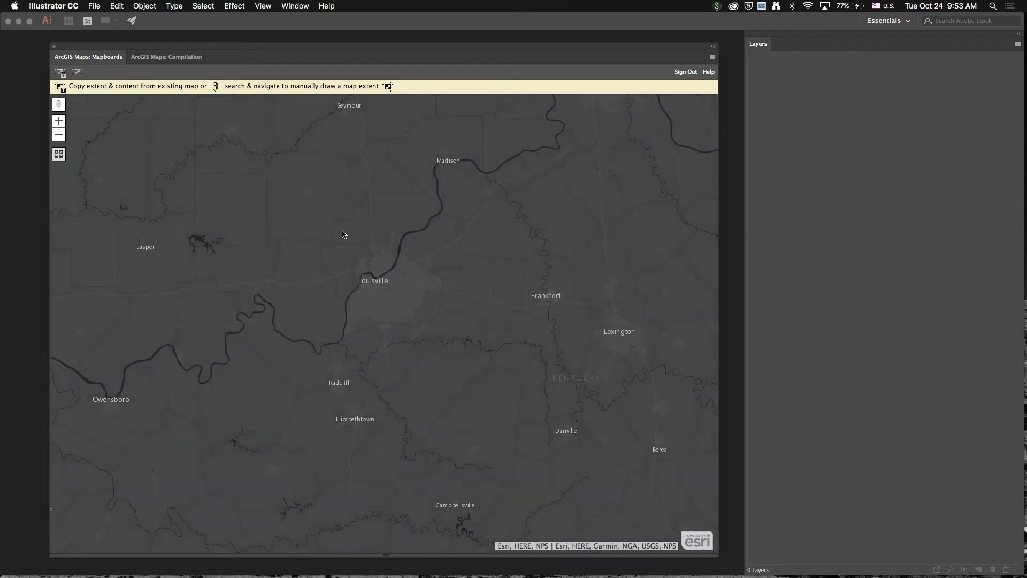
drag(296, 217, 475, 366)
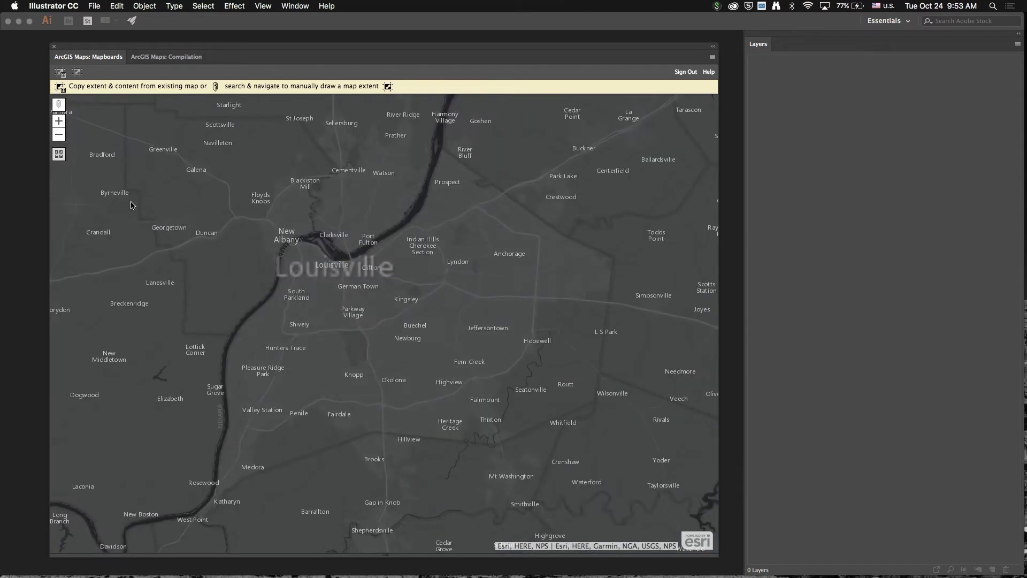
click(60, 72)
Step: Draw a mapboard extent over Louisville and resize it to 800 × 600 points
mouse_move(218, 176)
mouse_down()
mouse_move(525, 395)
mouse_move(506, 395)
mouse_up()
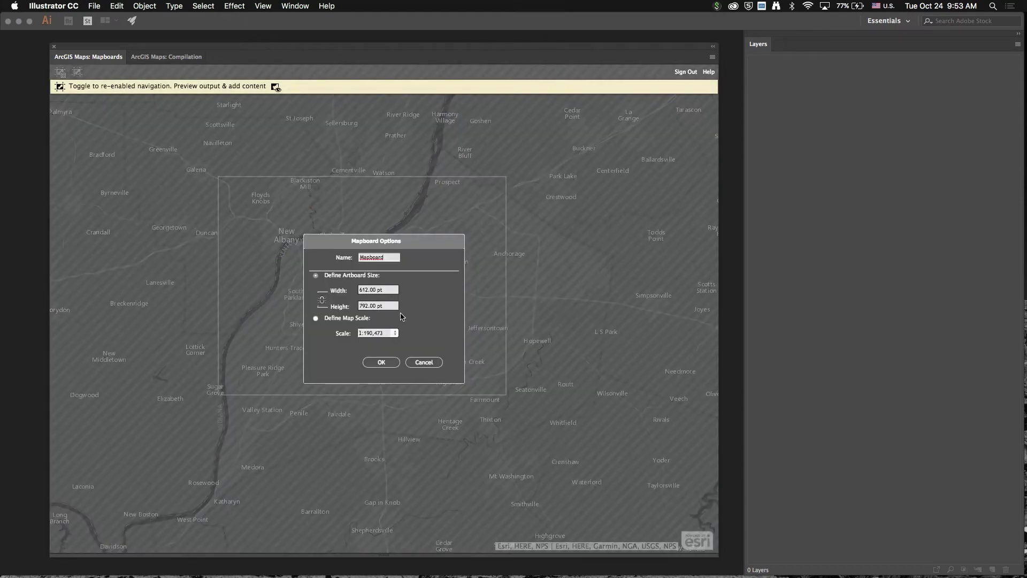
click(381, 363)
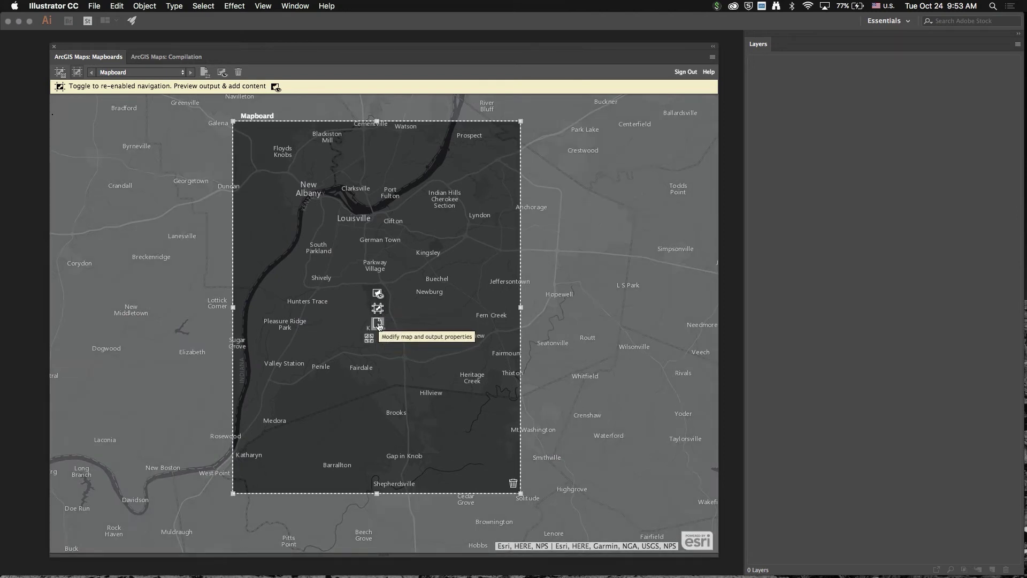
click(377, 324)
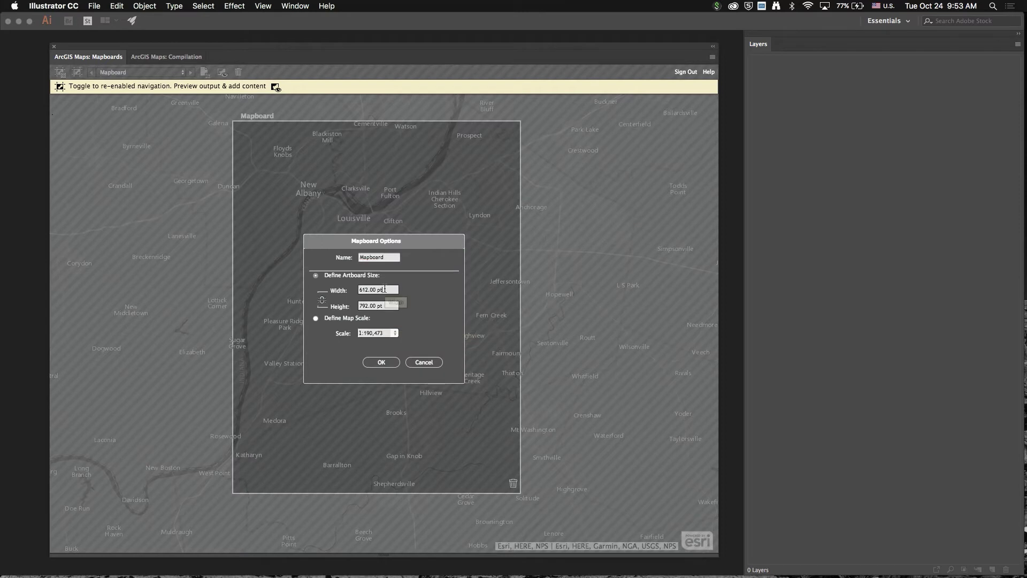
text(800px)
key(Tab)
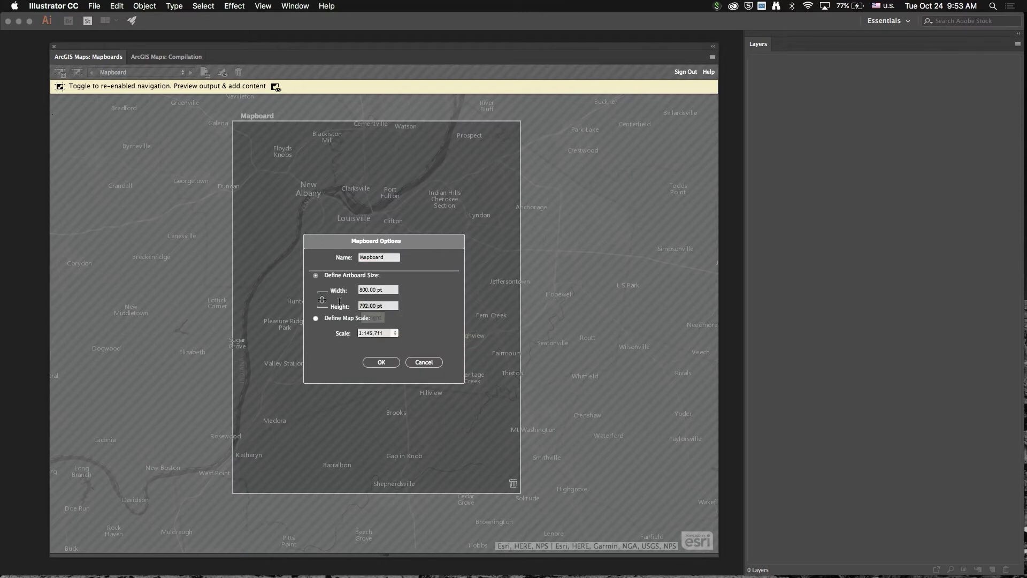
text(600)
key(Tab)
click(379, 363)
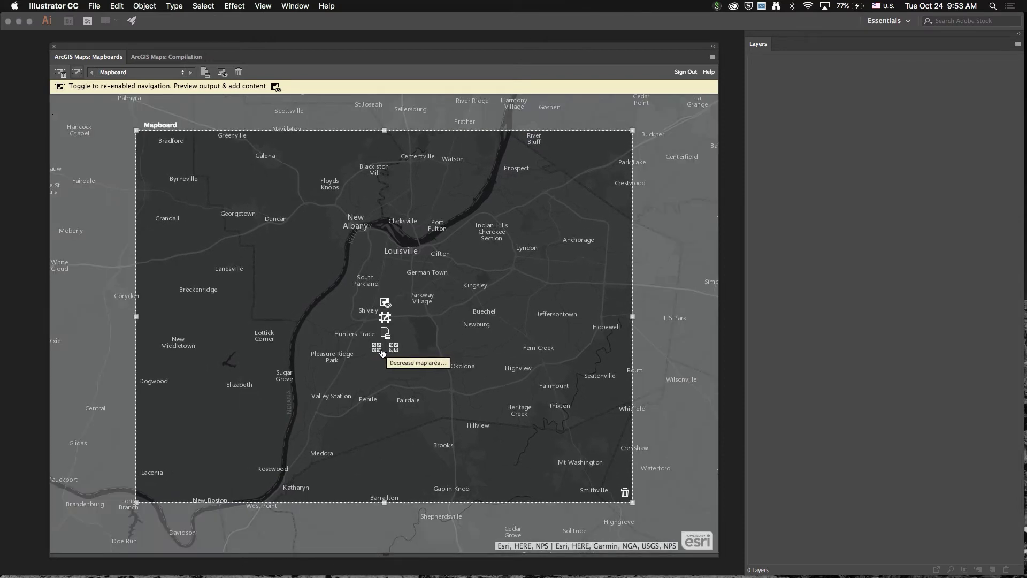
Step: Shrink the mapboard's map area around central Louisville and show its Compilation contents
click(378, 348)
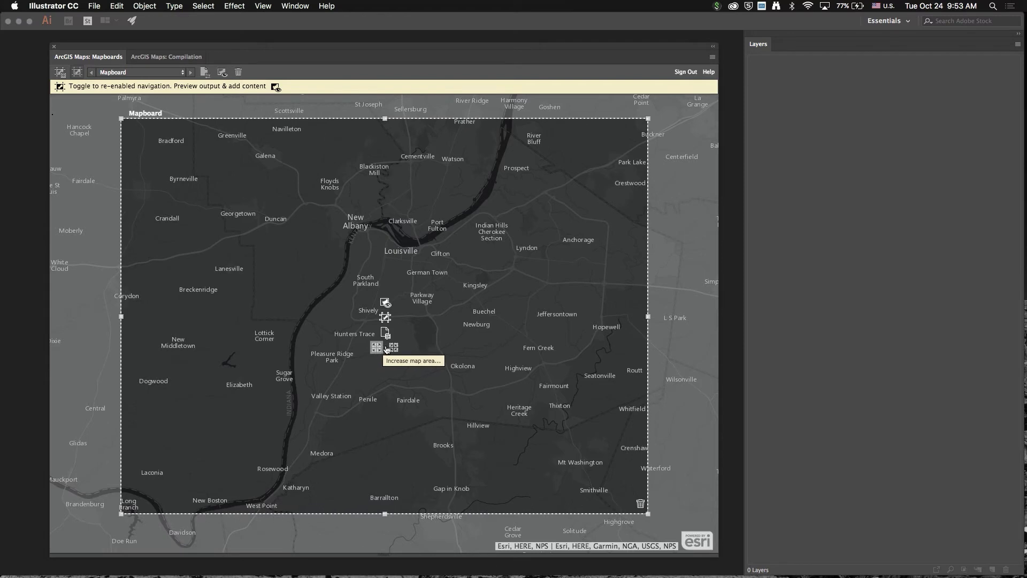
click(394, 348)
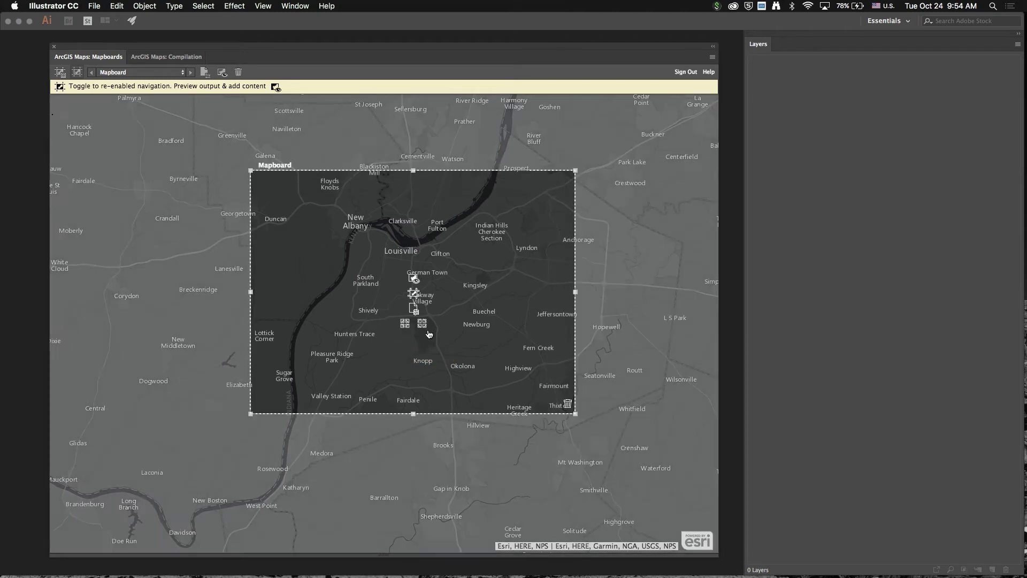
click(422, 324)
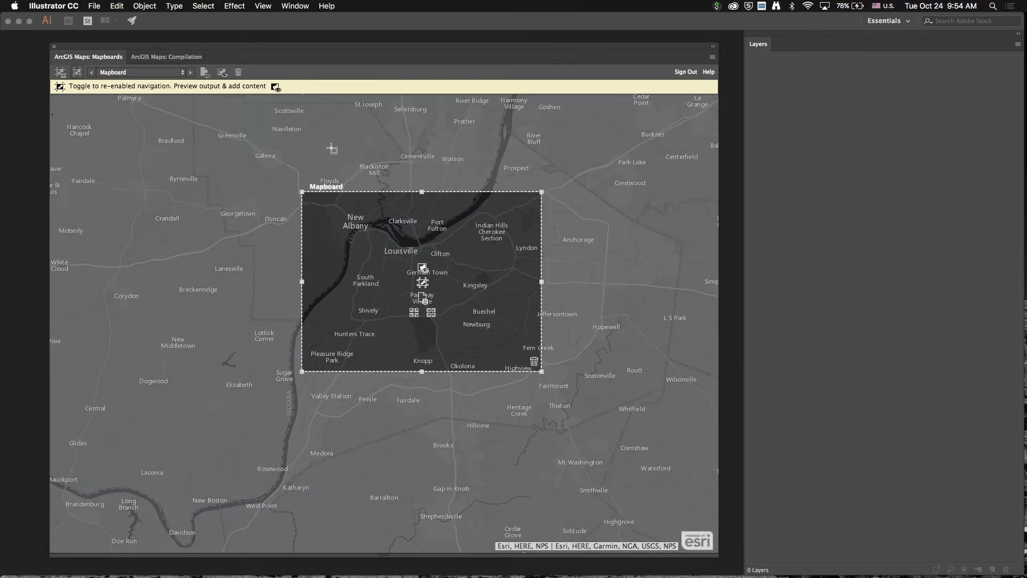
click(159, 59)
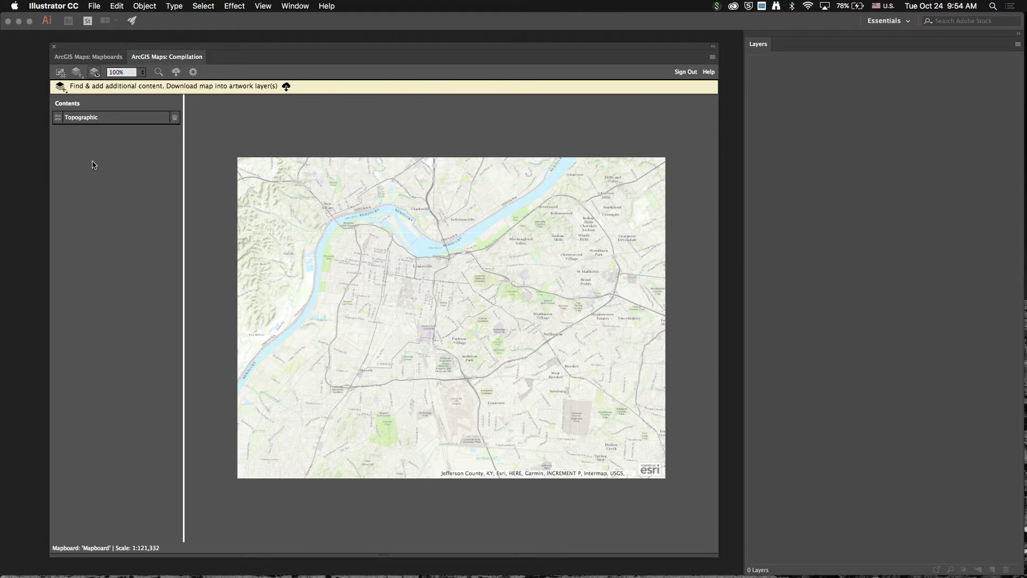
Step: Swap the Topographic basemap for VectorStreetMap
click(56, 122)
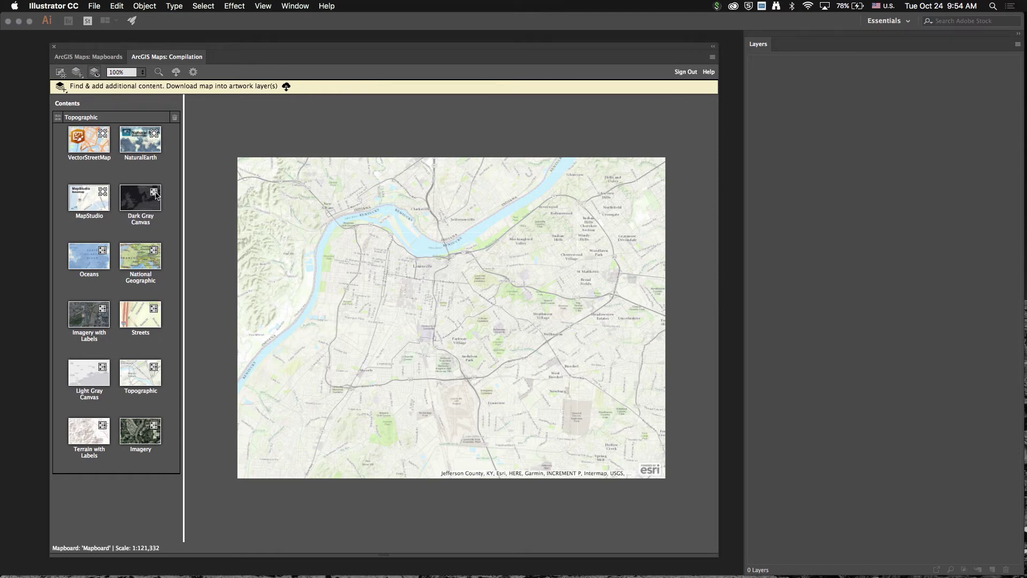
click(105, 146)
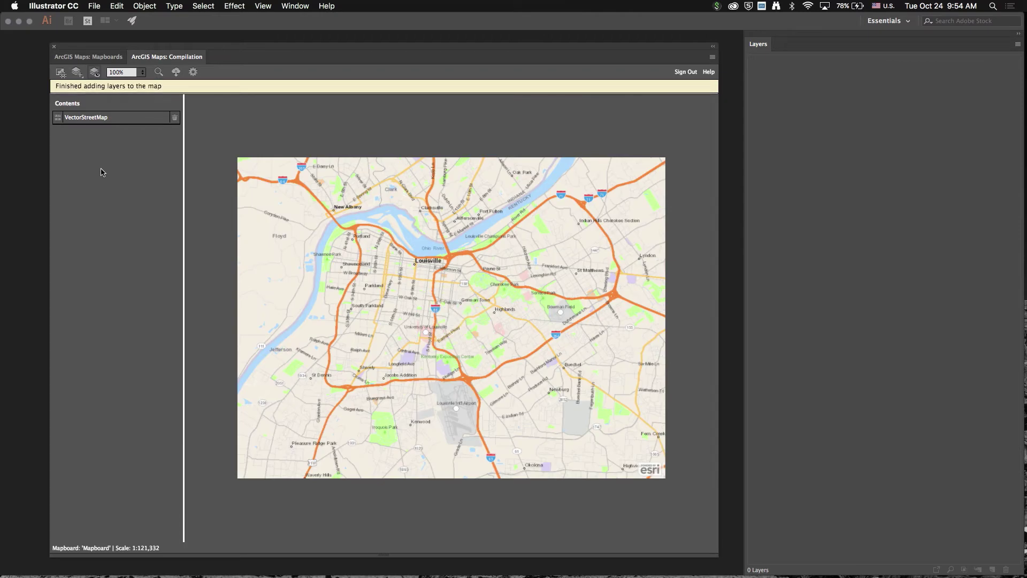
click(77, 72)
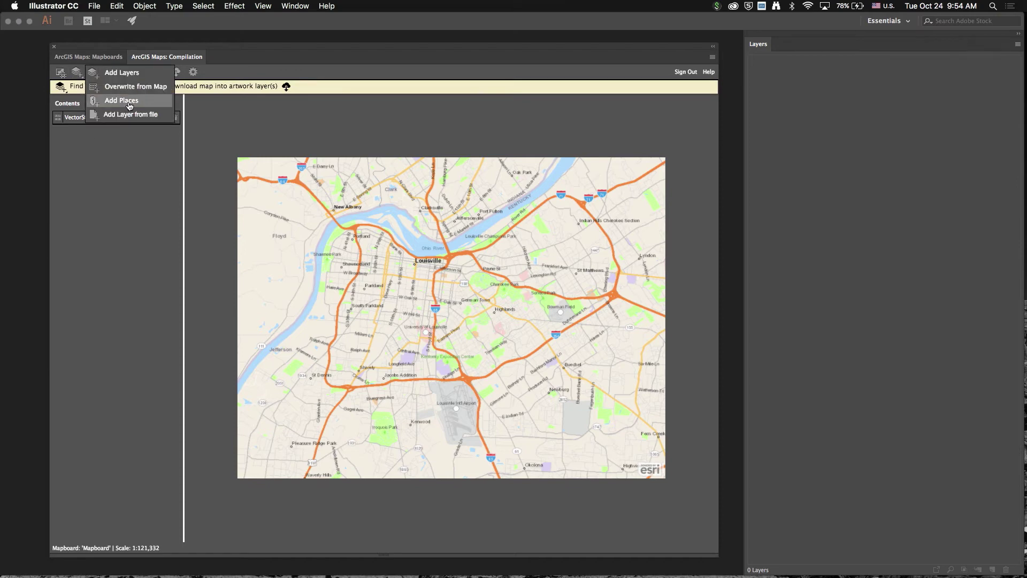
Step: Search 'louisville' and add the Louisville, Kentucky place marker as a Places layer
click(129, 105)
text(lousv)
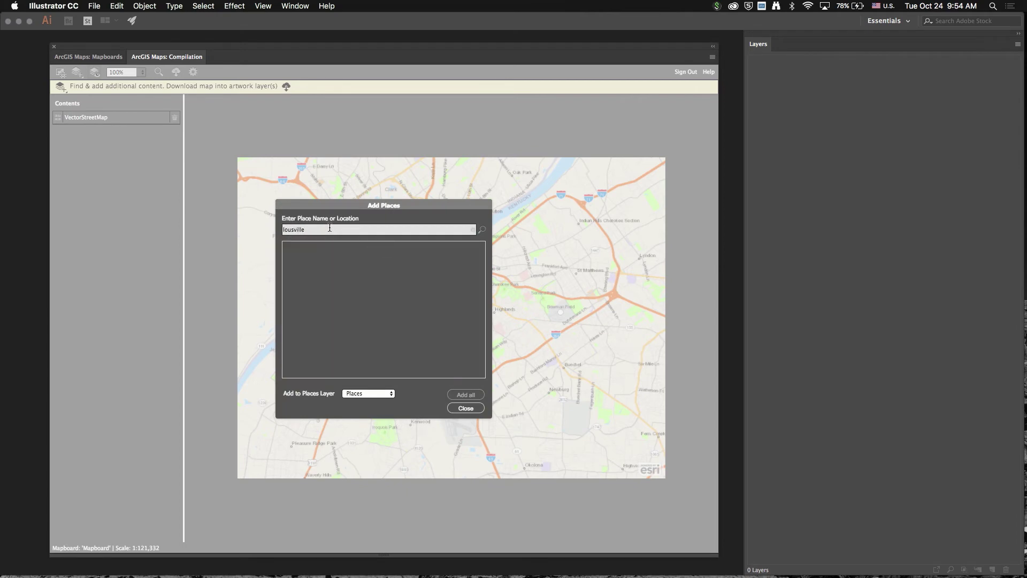
text(ill)
key(BackSpace)
key(BackSpace)
key(BackSpace)
key(BackSpace)
key(BackSpace)
text(isvil)
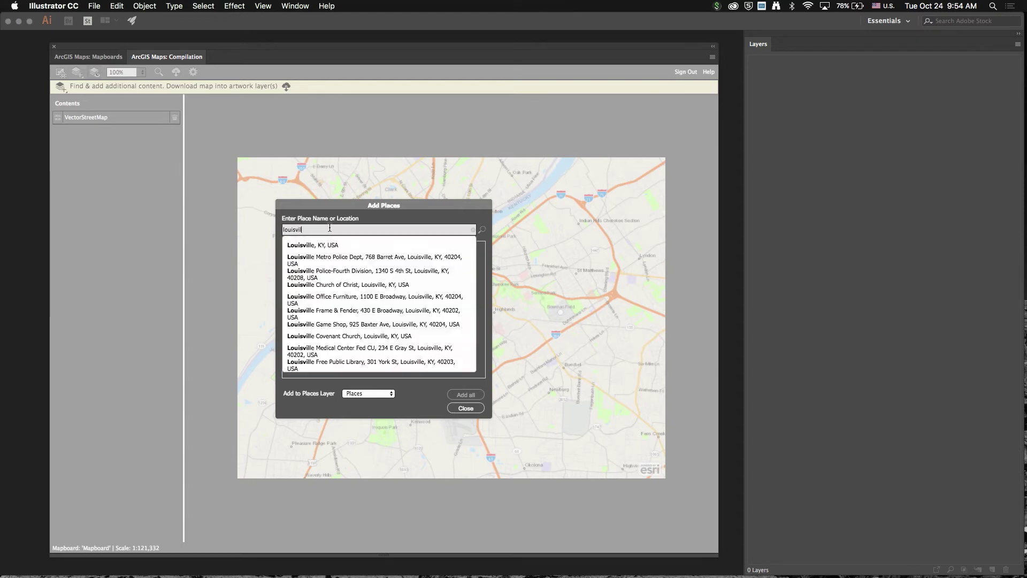
click(343, 247)
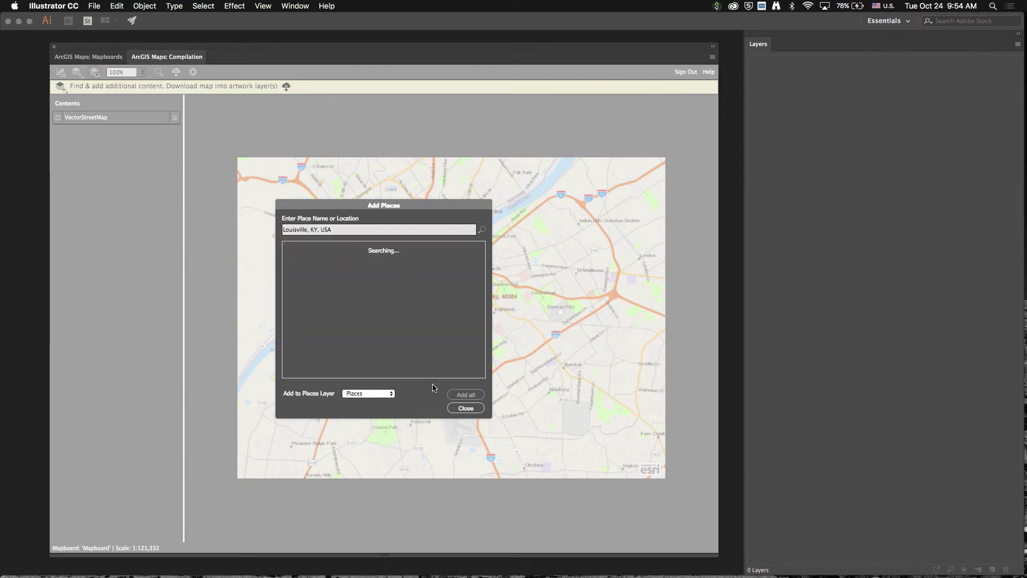
click(471, 256)
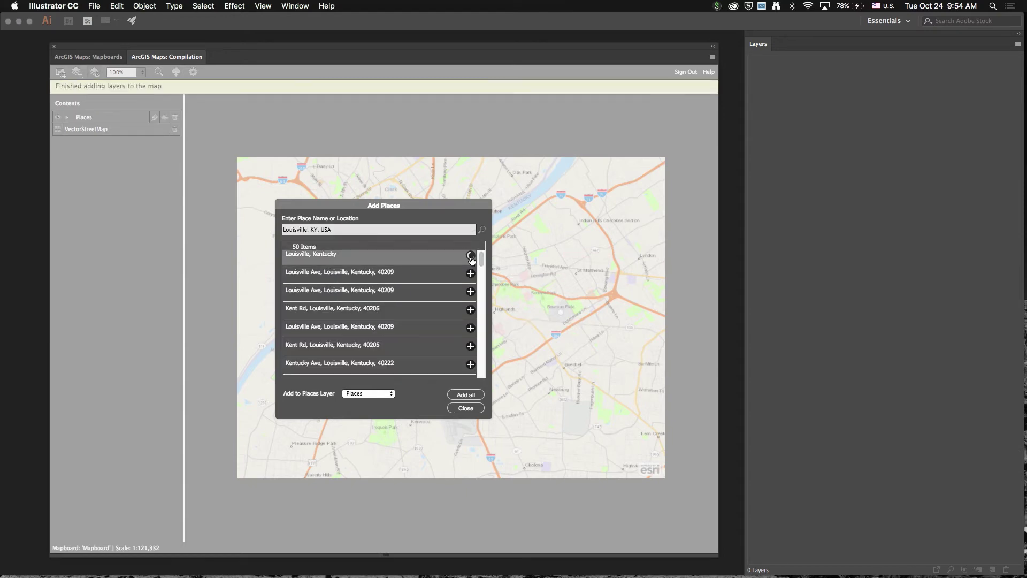
click(462, 409)
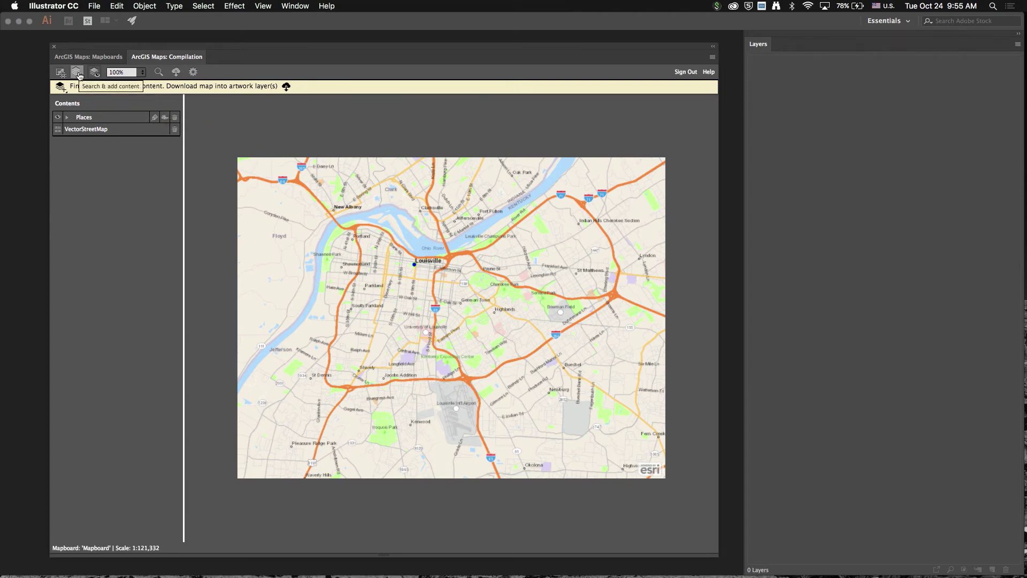
click(78, 74)
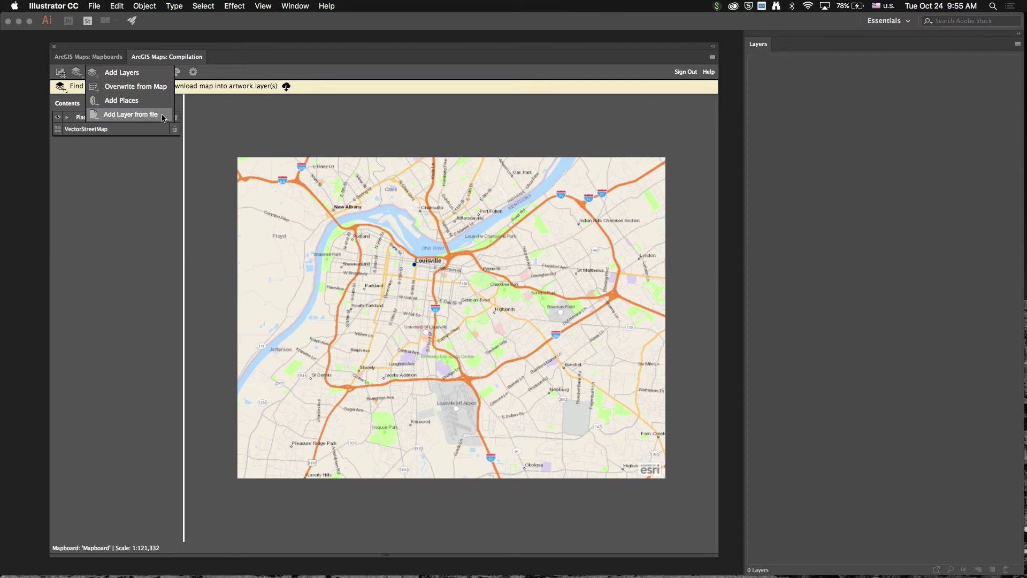
Step: Drag the louisville_traffic_cams CSV from Finder onto the map as a point layer
click(150, 399)
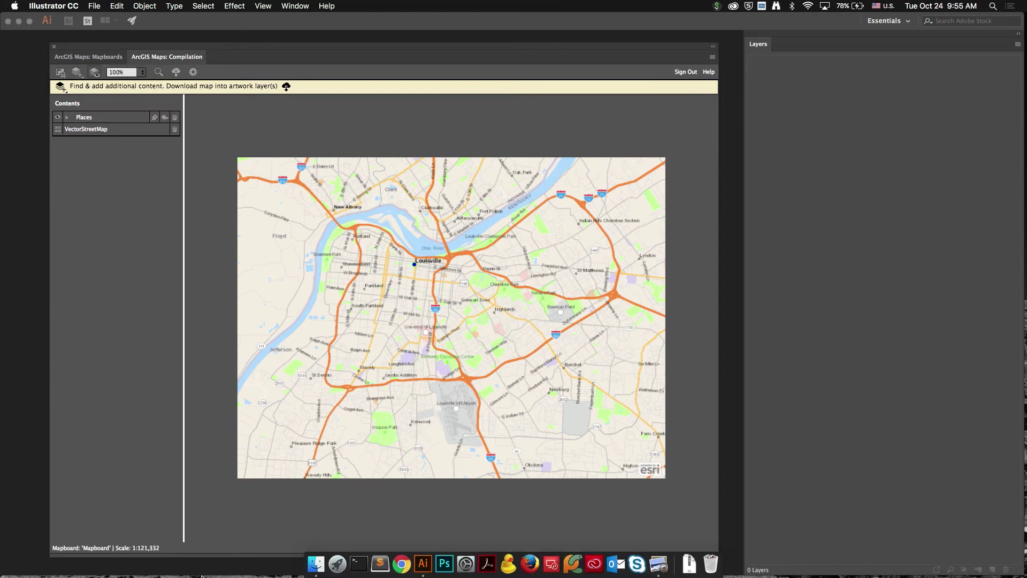
click(316, 564)
drag(246, 233, 474, 303)
key(super+Tab)
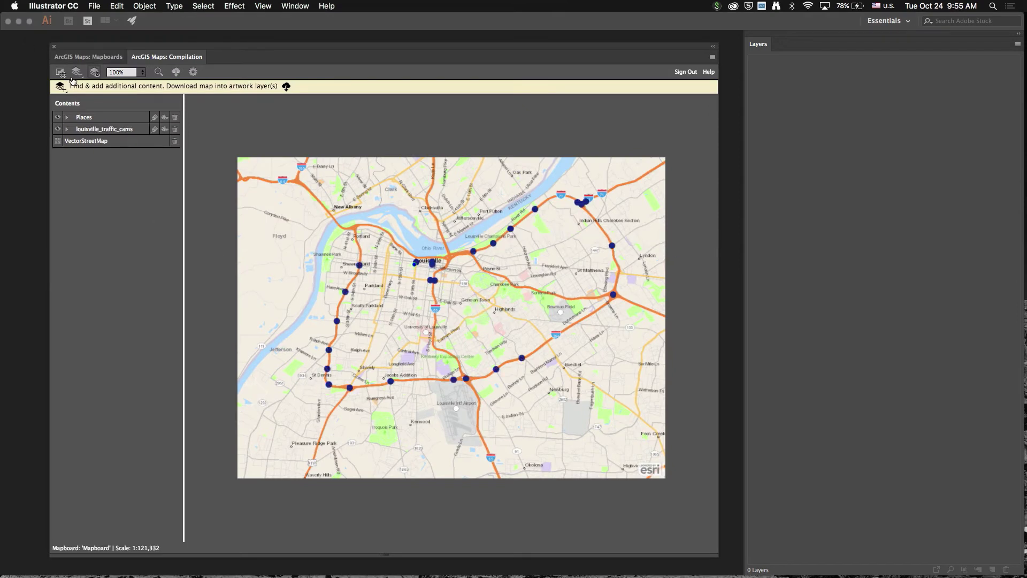
click(77, 78)
Step: Add the USA Census Tract Areas layer from the online layer search
click(140, 67)
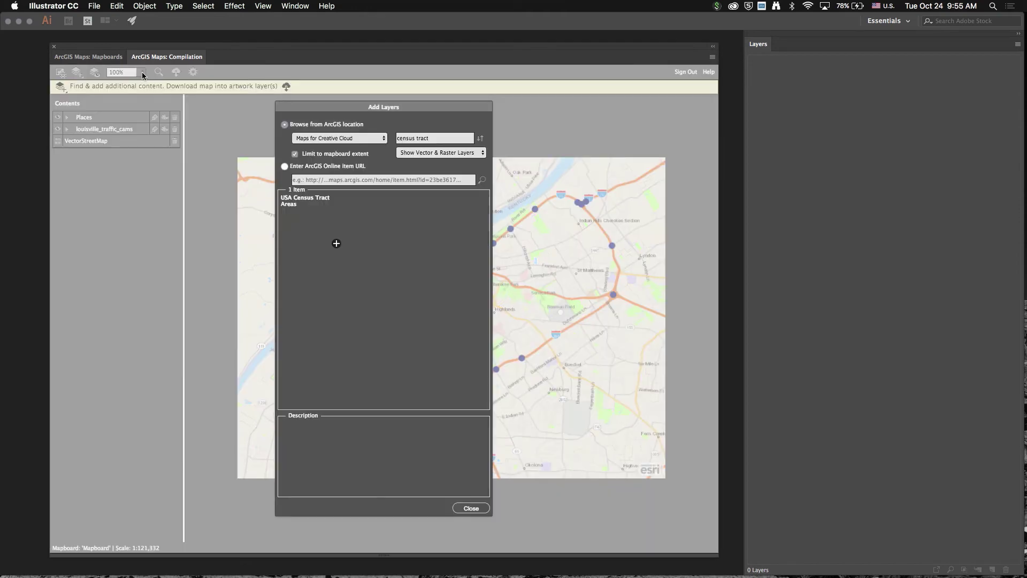
click(337, 244)
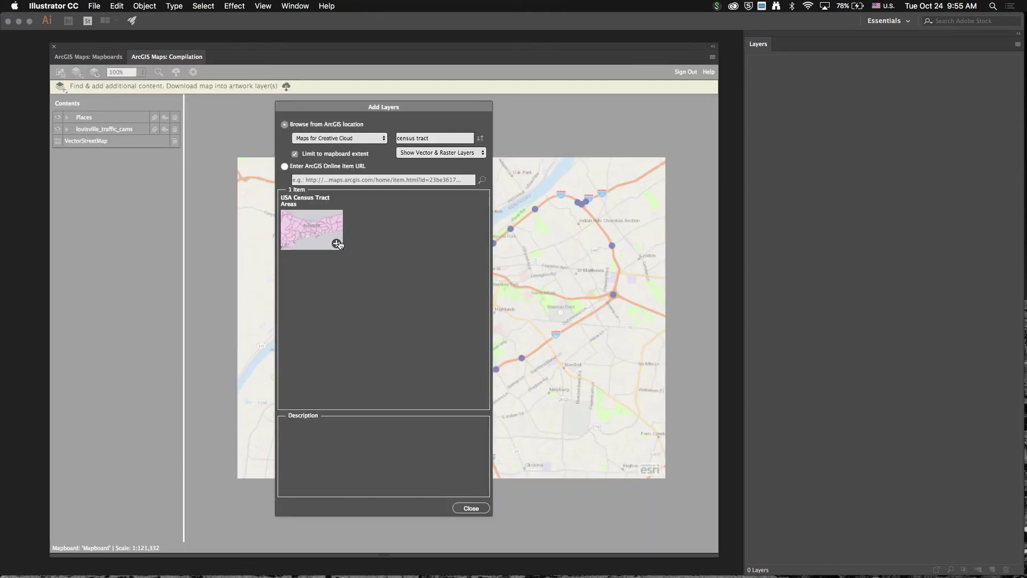
click(471, 508)
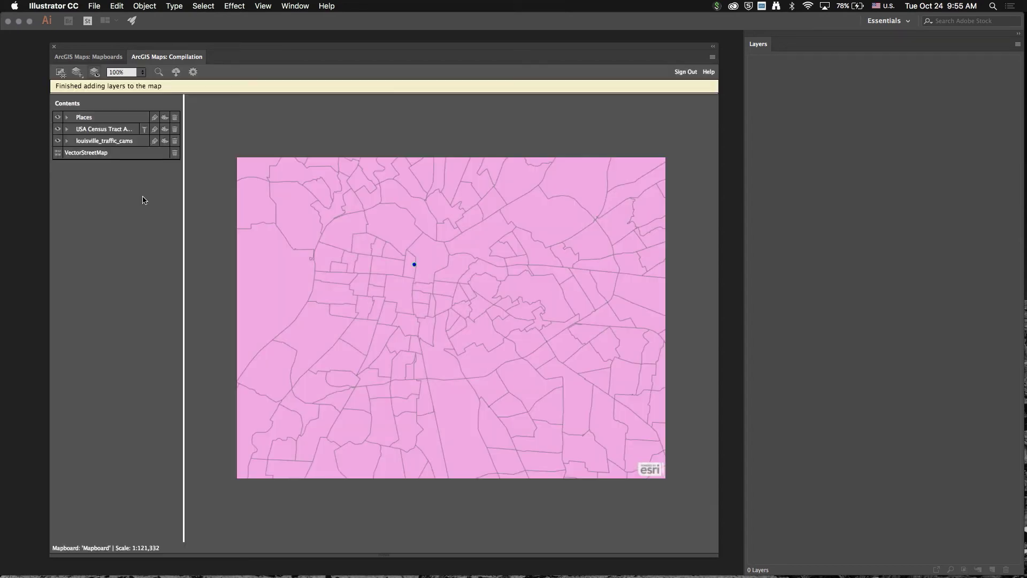
Step: Label the census tracts with their SQMI field at font size 10
click(155, 130)
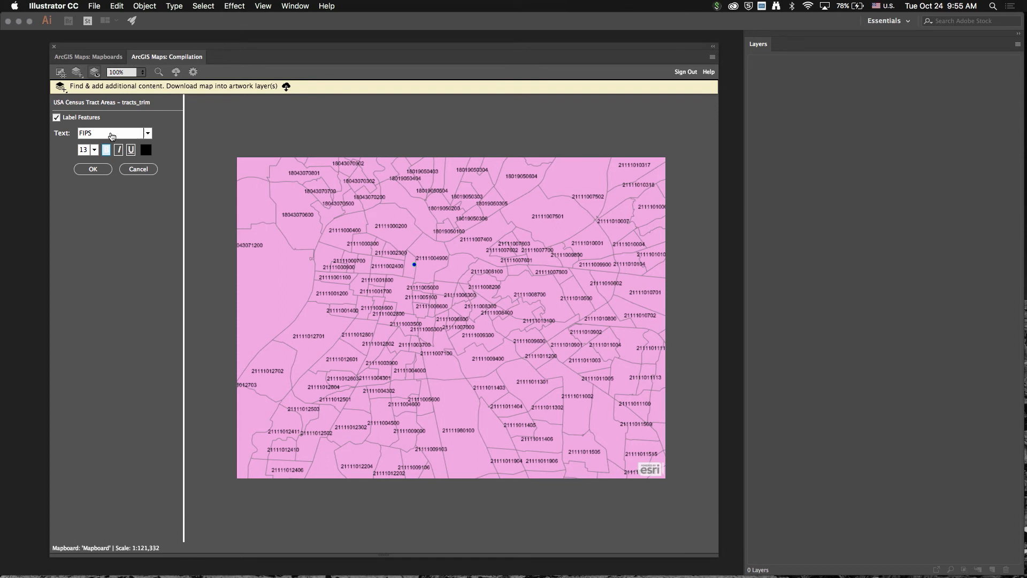
click(148, 134)
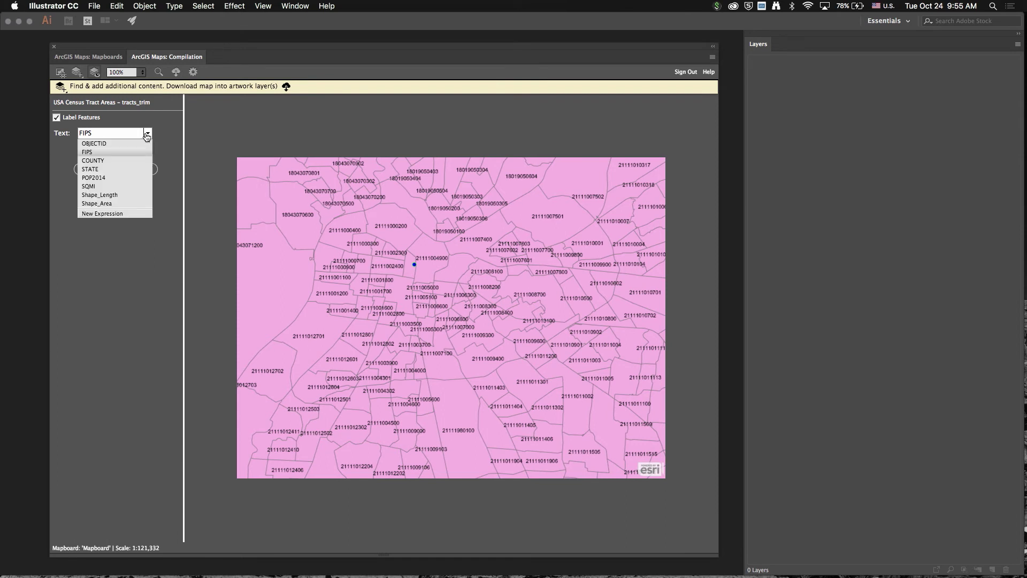
click(99, 186)
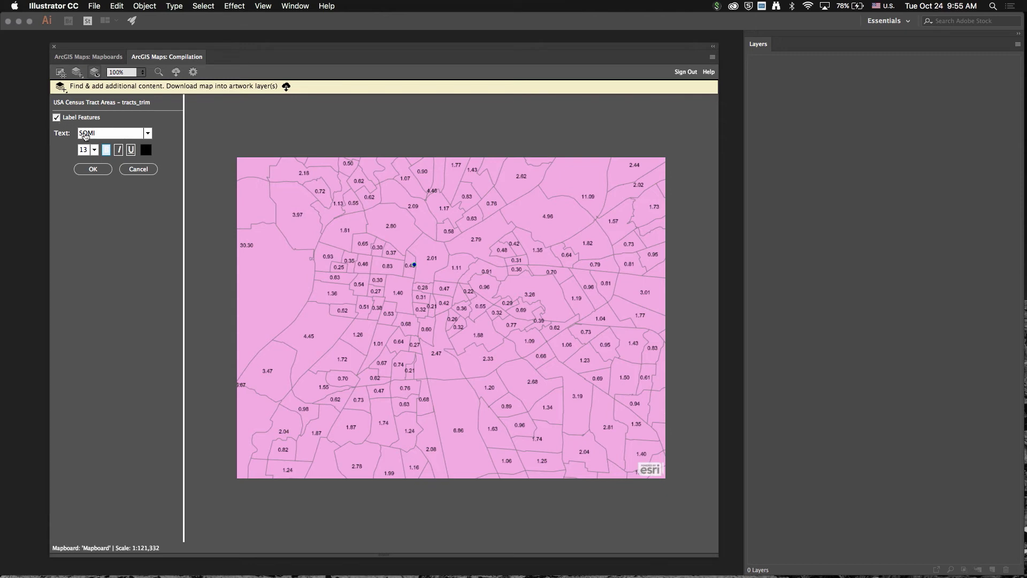
click(94, 149)
click(88, 204)
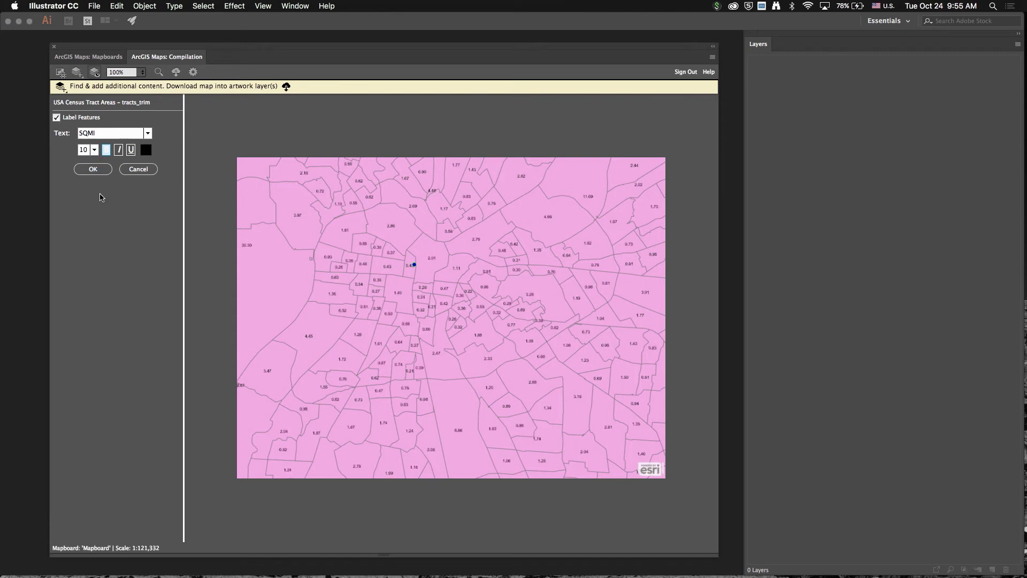
click(93, 169)
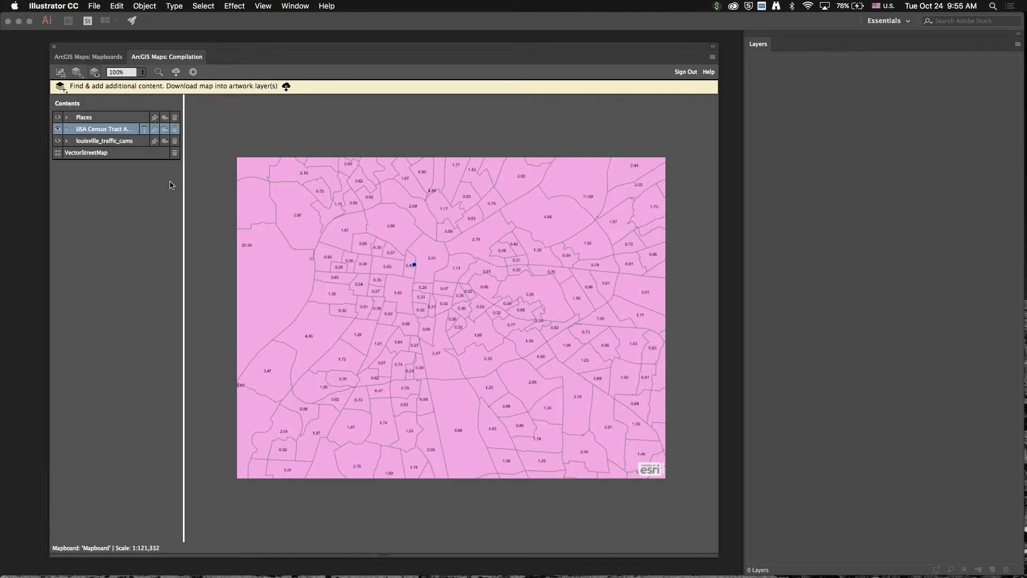
click(146, 132)
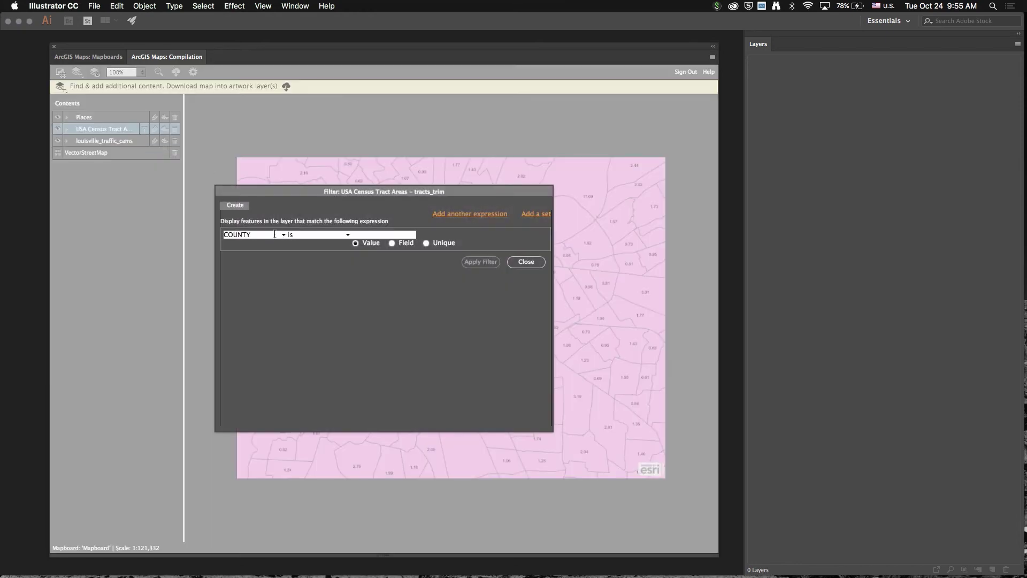
Step: Filter the census tracts to keep only those whose STATE is KY
click(284, 237)
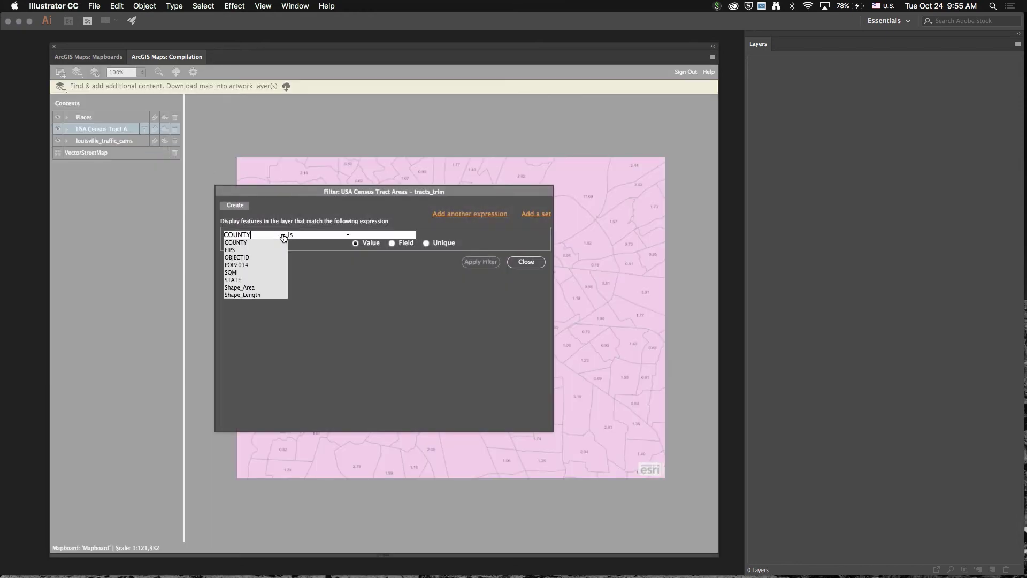
click(250, 281)
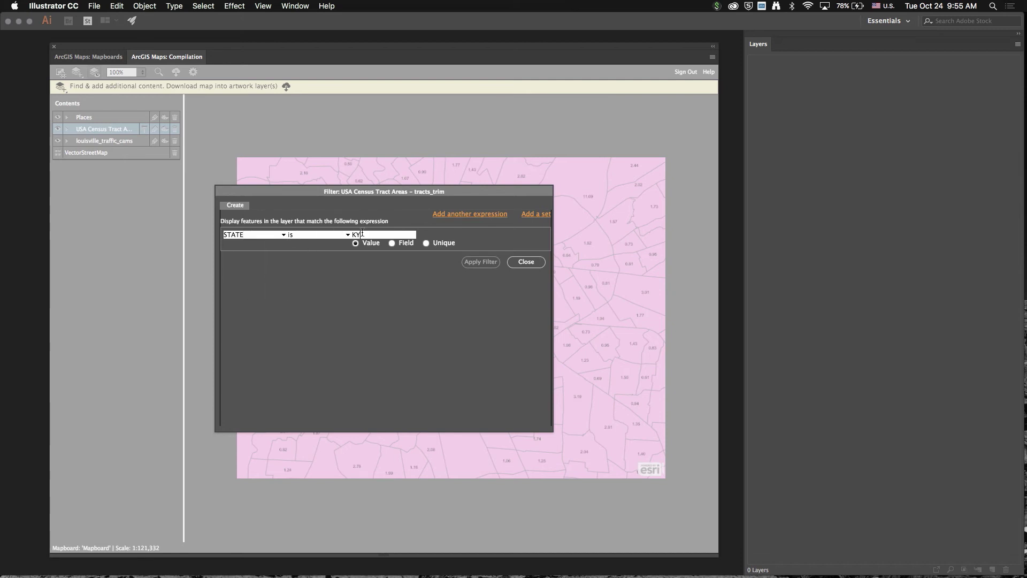
click(479, 262)
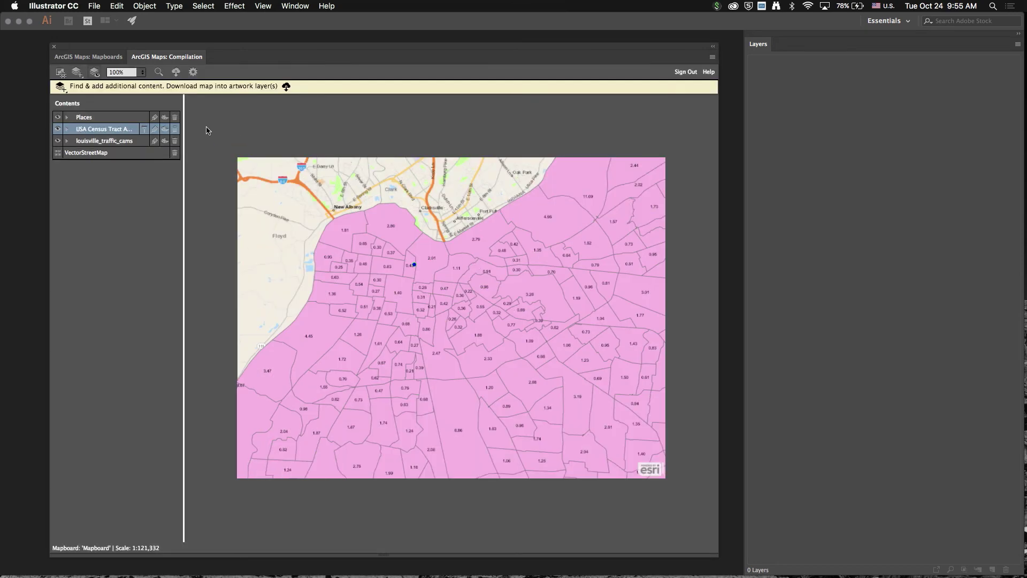
Step: Style the tracts with no fill and a 3 px cyan #00A9E6 outline
click(154, 129)
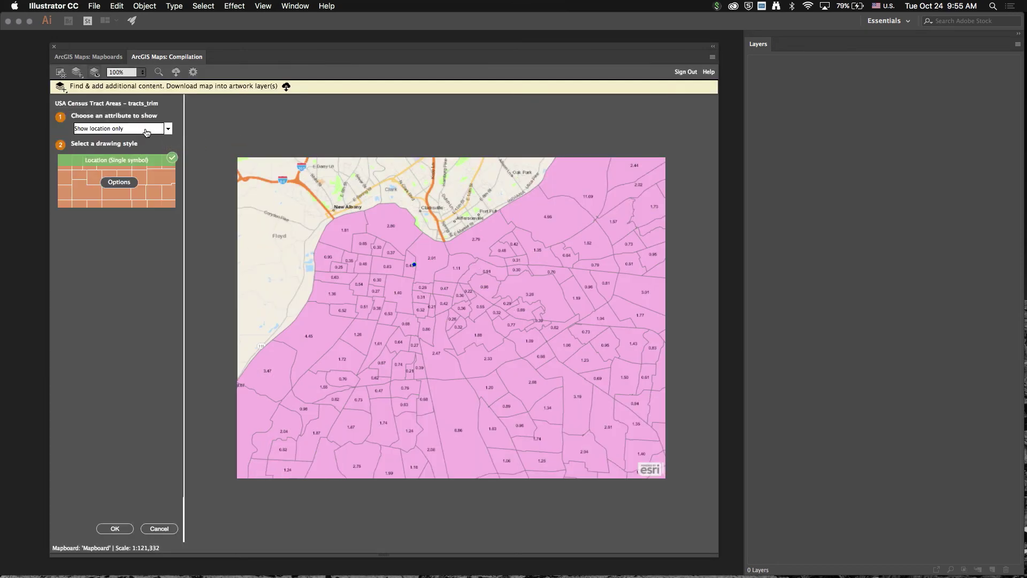
click(126, 183)
click(100, 157)
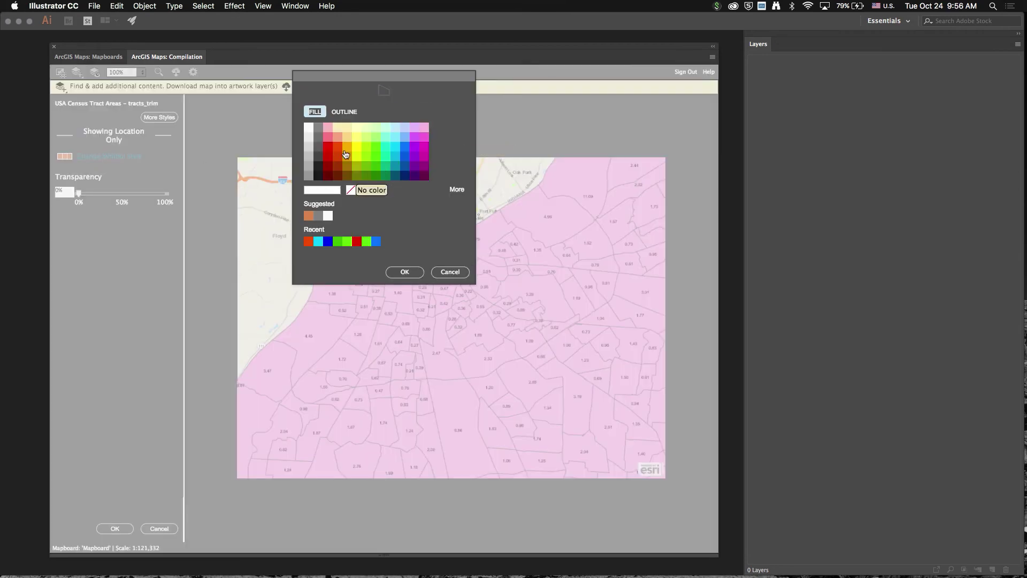
click(342, 111)
click(392, 160)
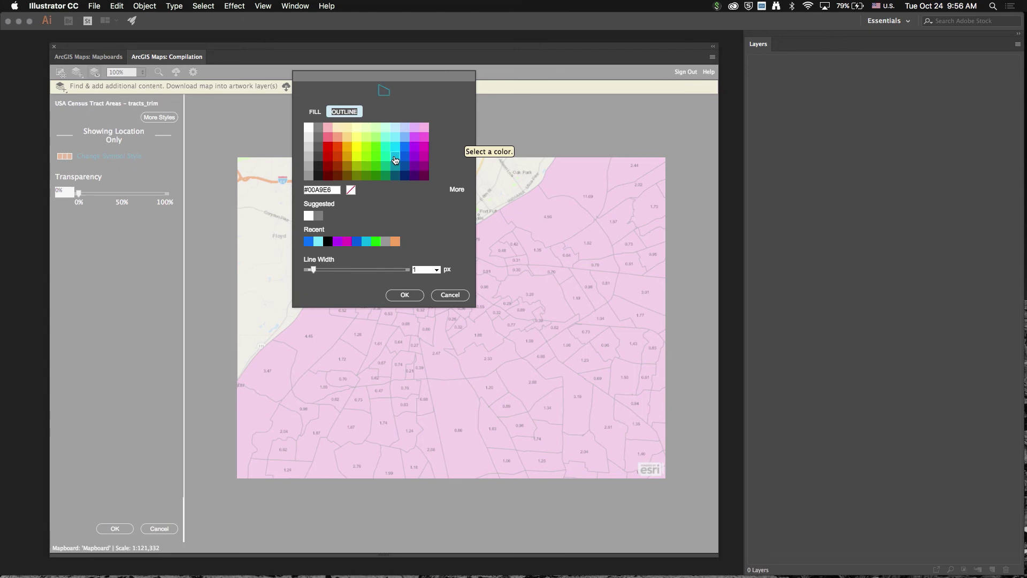
click(325, 272)
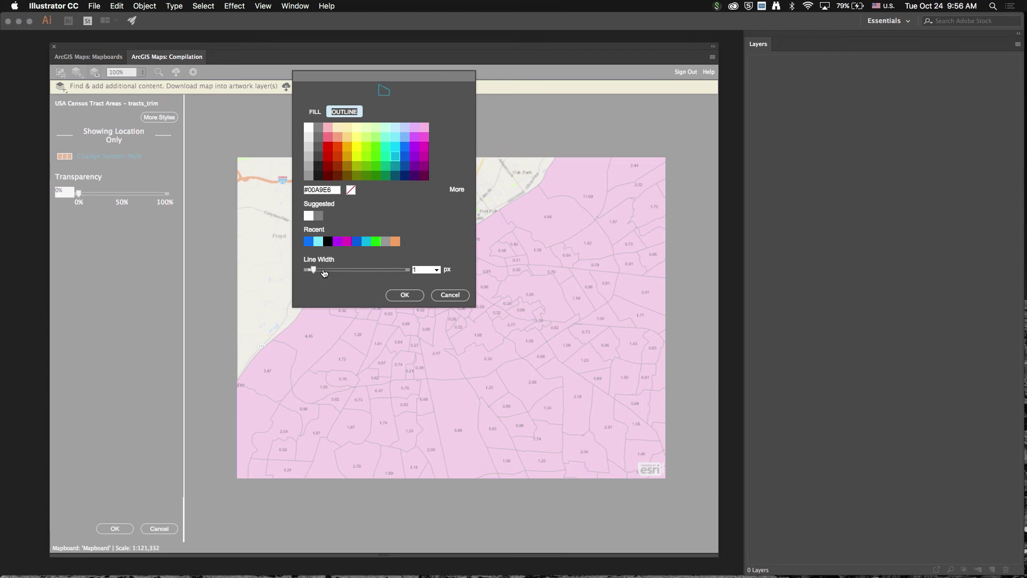
click(398, 298)
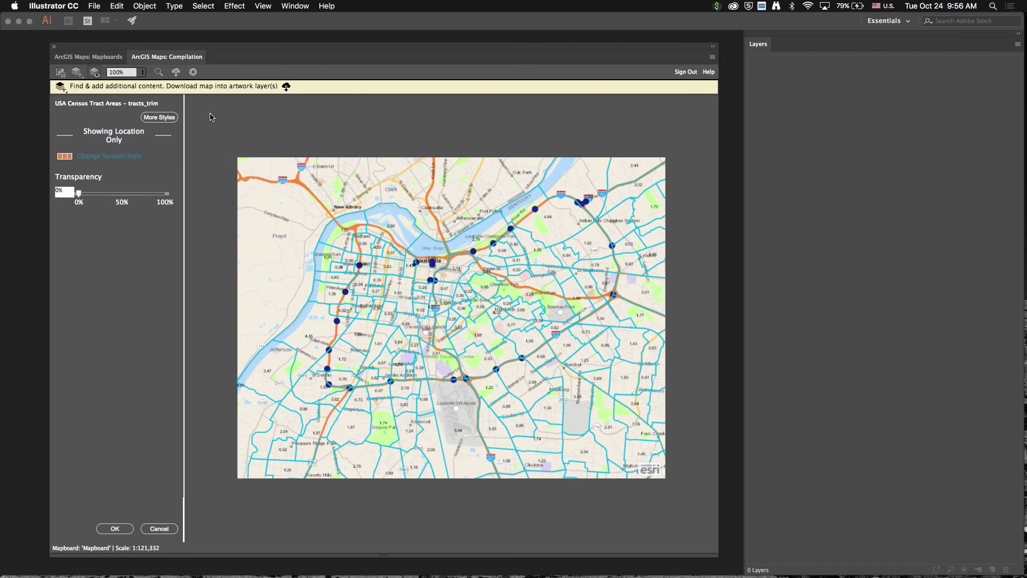
click(115, 528)
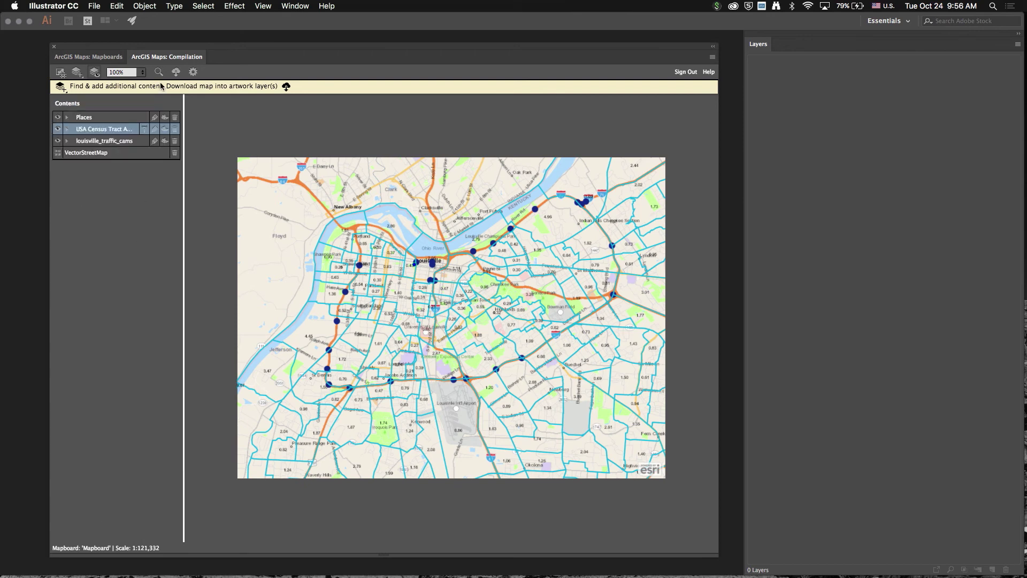
Step: Download the compiled map into artwork layers and expand North America to inspect its sublayers
click(177, 75)
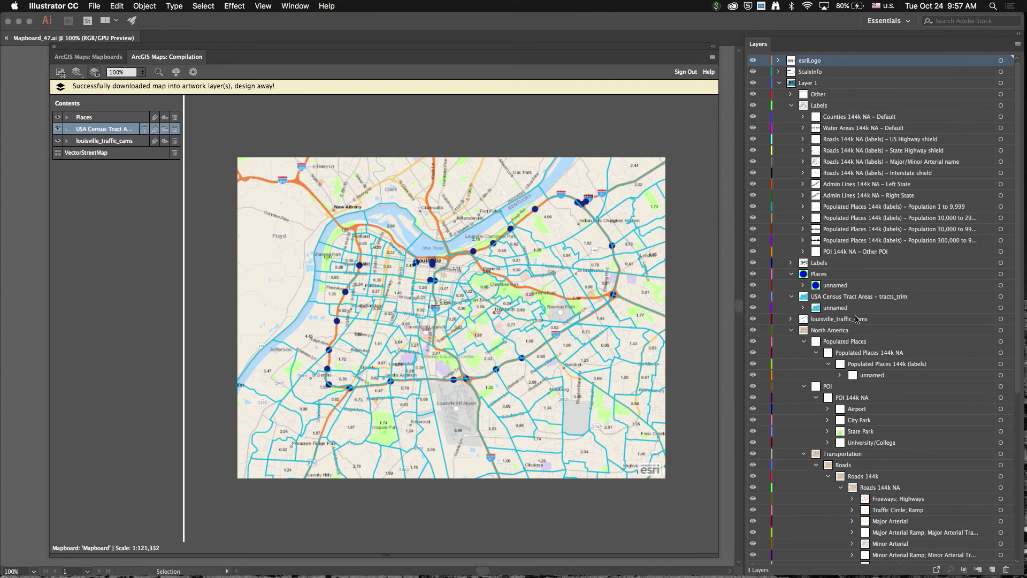
scroll(832, 362, down, 1)
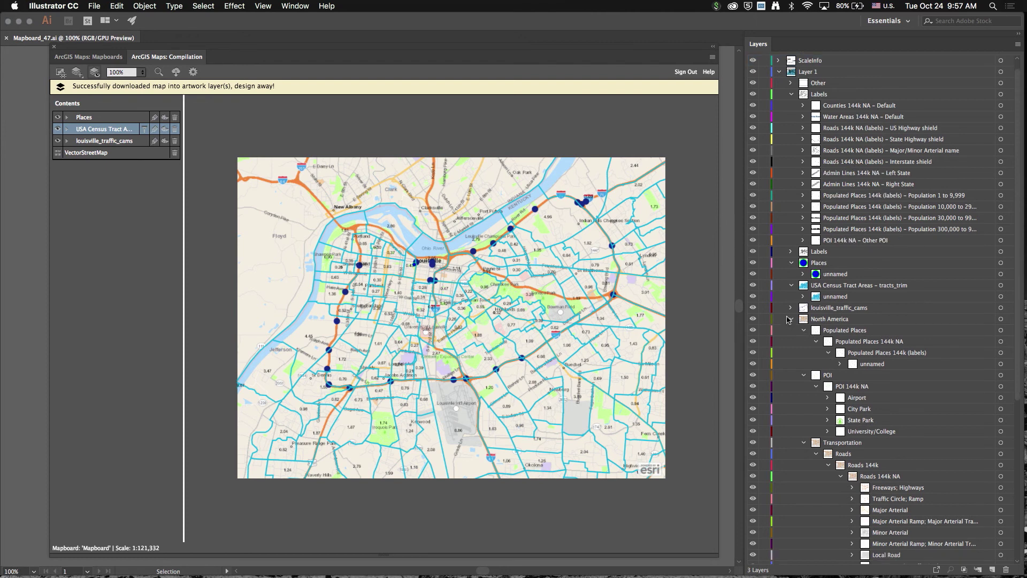
click(793, 321)
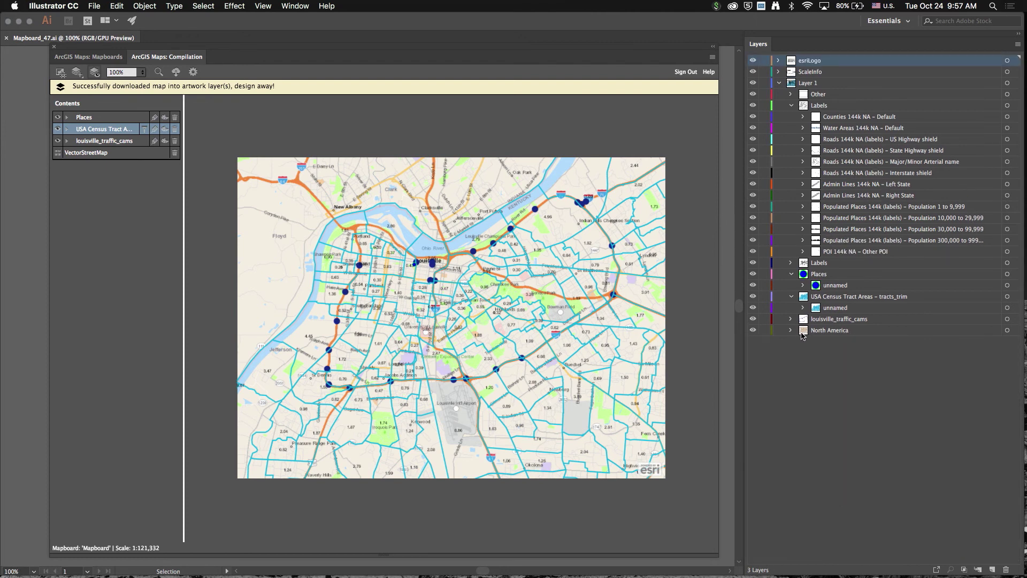
click(792, 331)
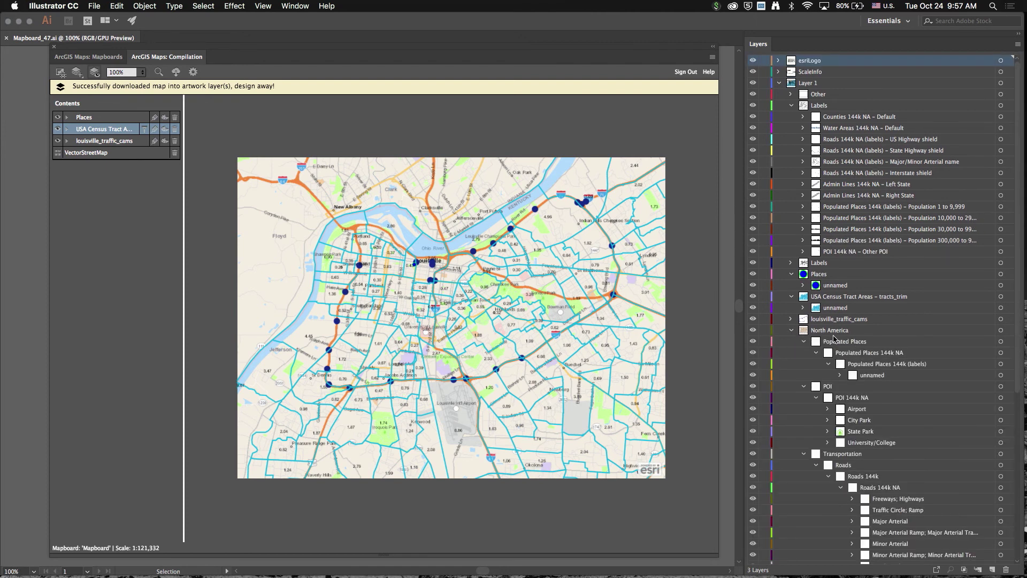
scroll(831, 346, down, 5)
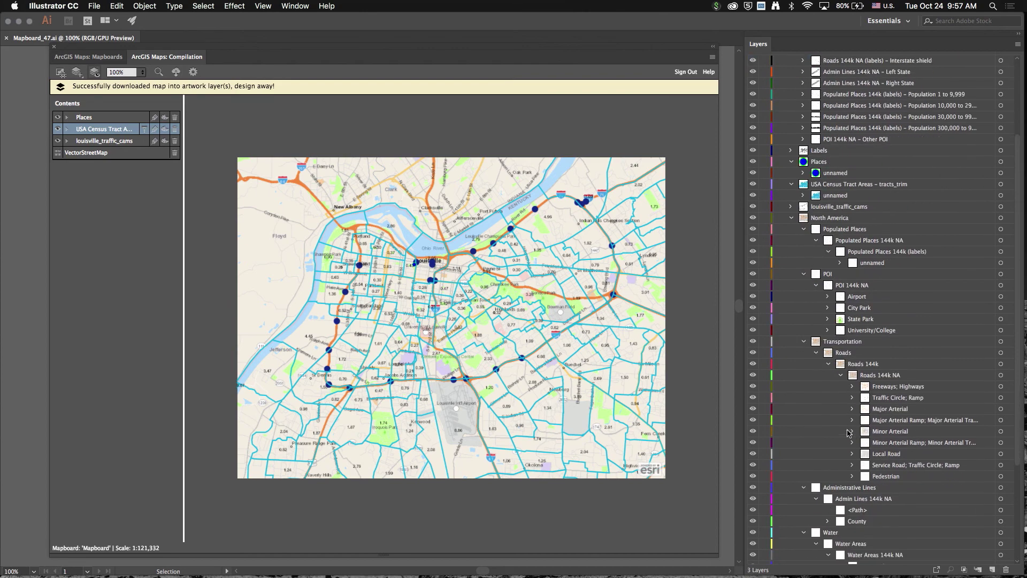
click(714, 48)
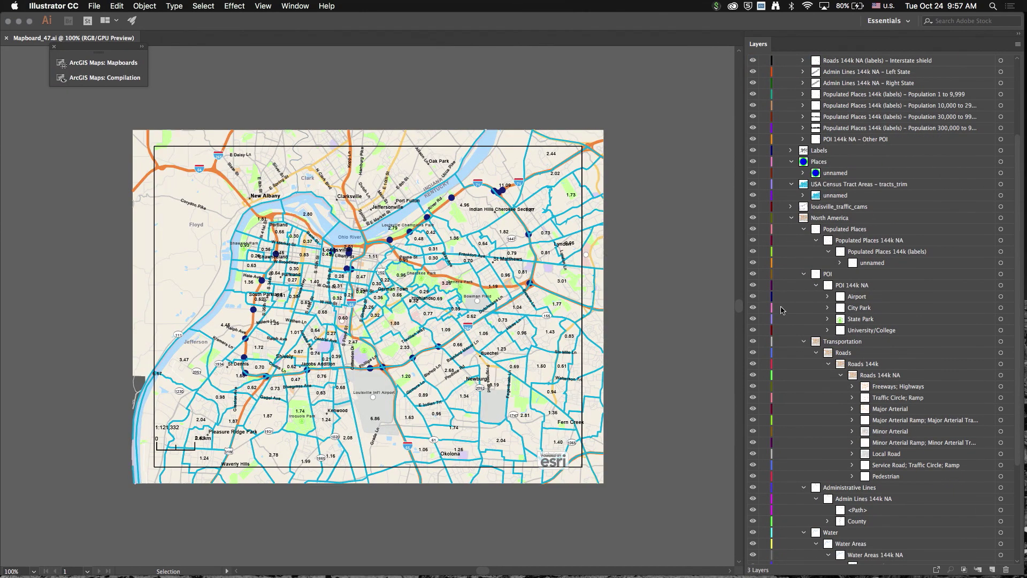
Step: Hide and re-show the Freeways; Highways, Landuse and Water layers to check the downloaded artwork
click(753, 386)
click(752, 387)
scroll(759, 433, down, 6)
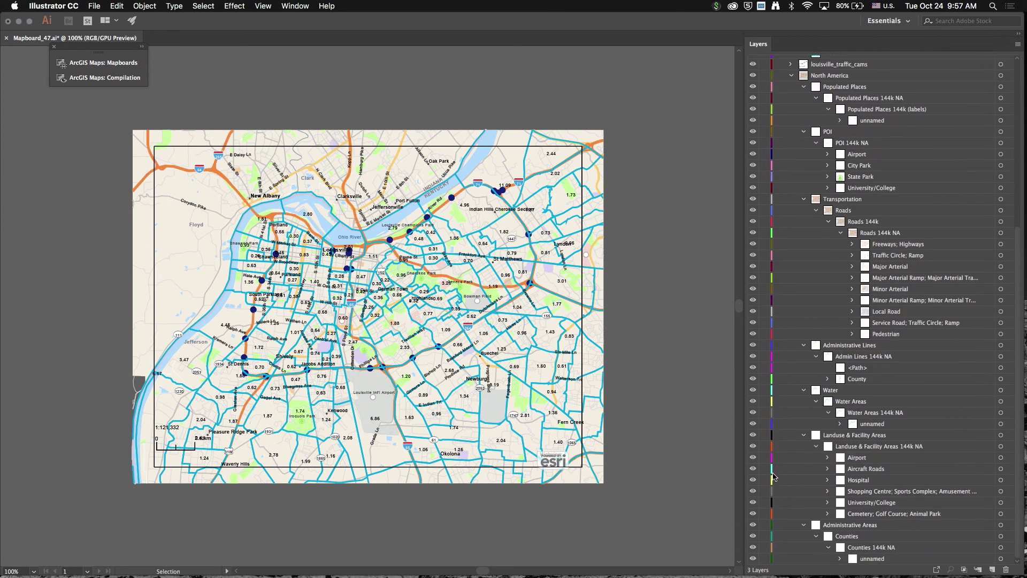
click(753, 437)
click(753, 438)
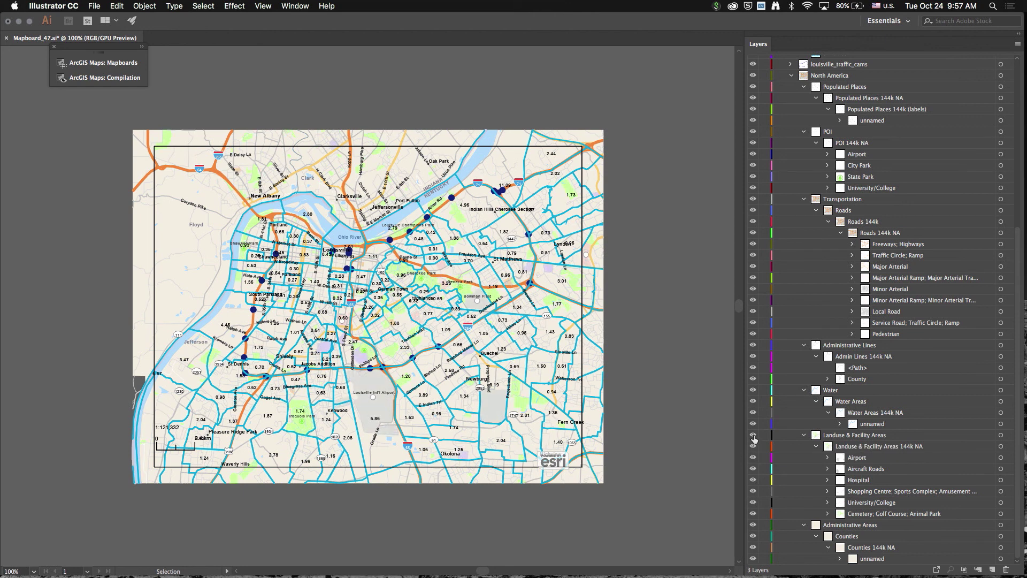
click(752, 391)
click(752, 391)
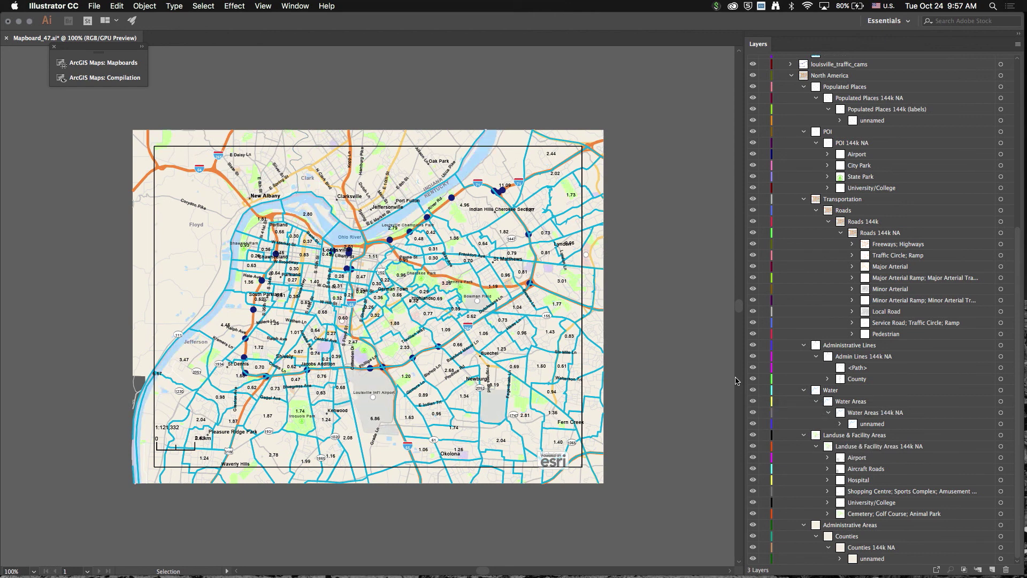